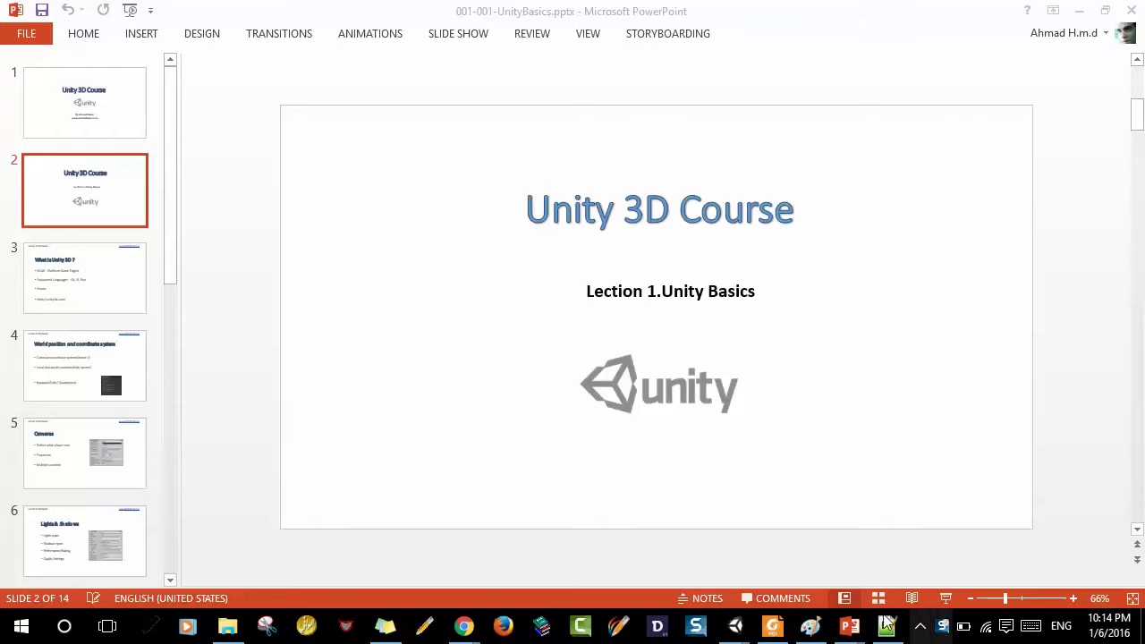
- Bring up Course Manual.pdf in Foxit Reader, showing the Scripting topics on page 32
{"action": "left_click", "coordinate": [772, 627]}
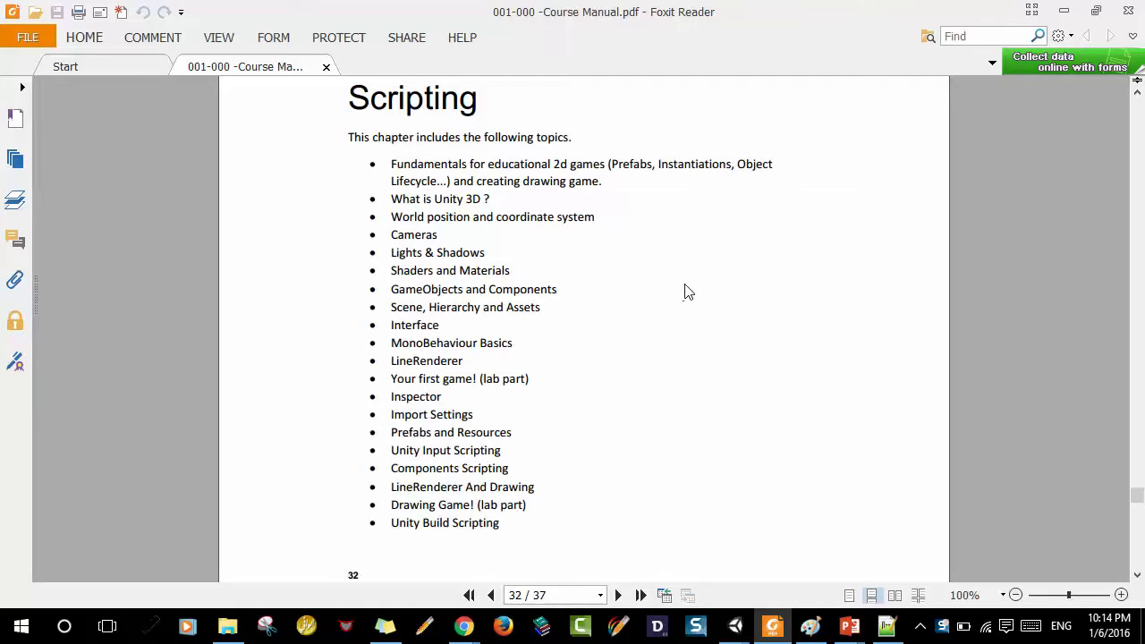
- Scroll through the Scripting topic list, then minimize Foxit Reader to return to the Unity Basics deck
{"action": "scroll", "coordinate": [686, 290], "scroll_direction": "up", "scroll_amount": 1, "text": "ctrl"}
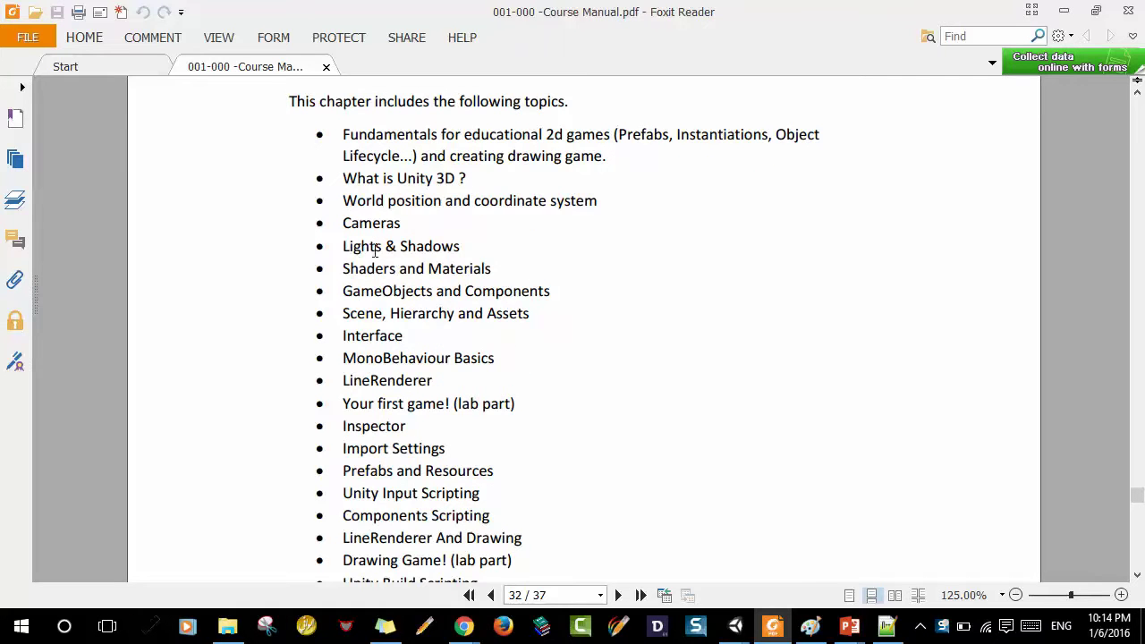
{"action": "scroll", "coordinate": [395, 286], "scroll_direction": "down", "scroll_amount": 1}
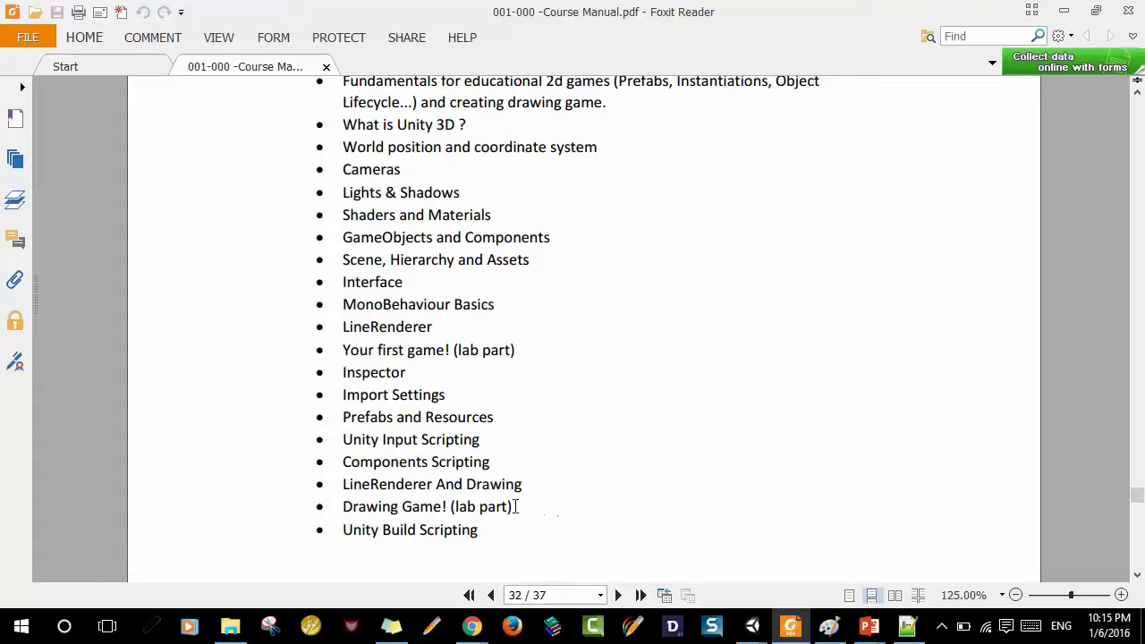
{"action": "left_click", "coordinate": [1064, 10]}
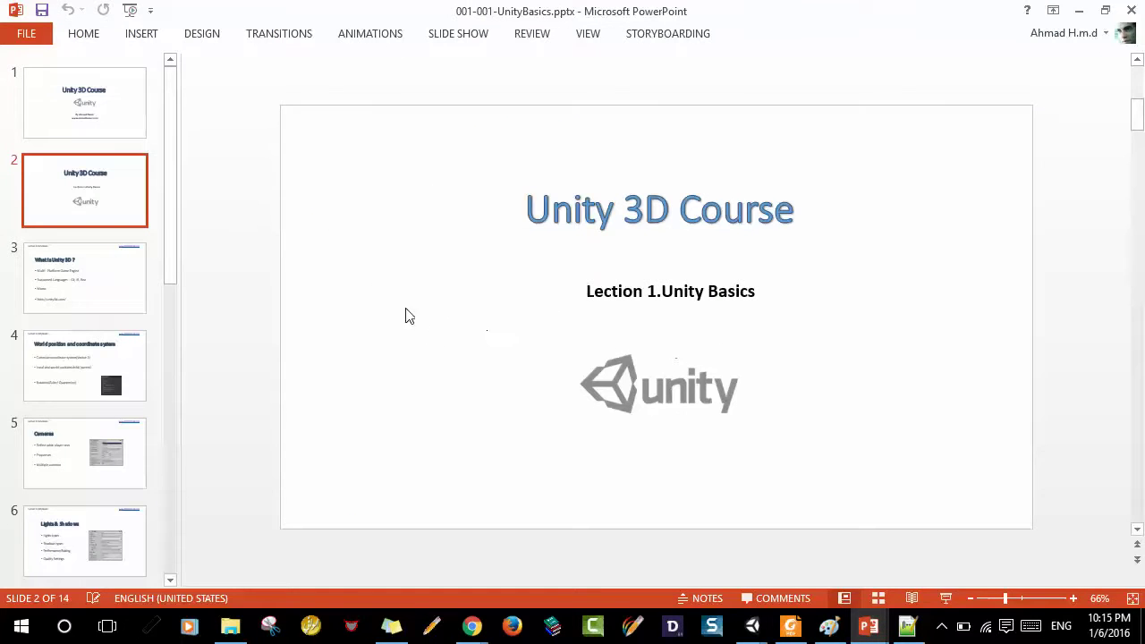
- Display slide 3, 'What is Unity 3D ?', from the slide pane
{"action": "left_click", "coordinate": [135, 307]}
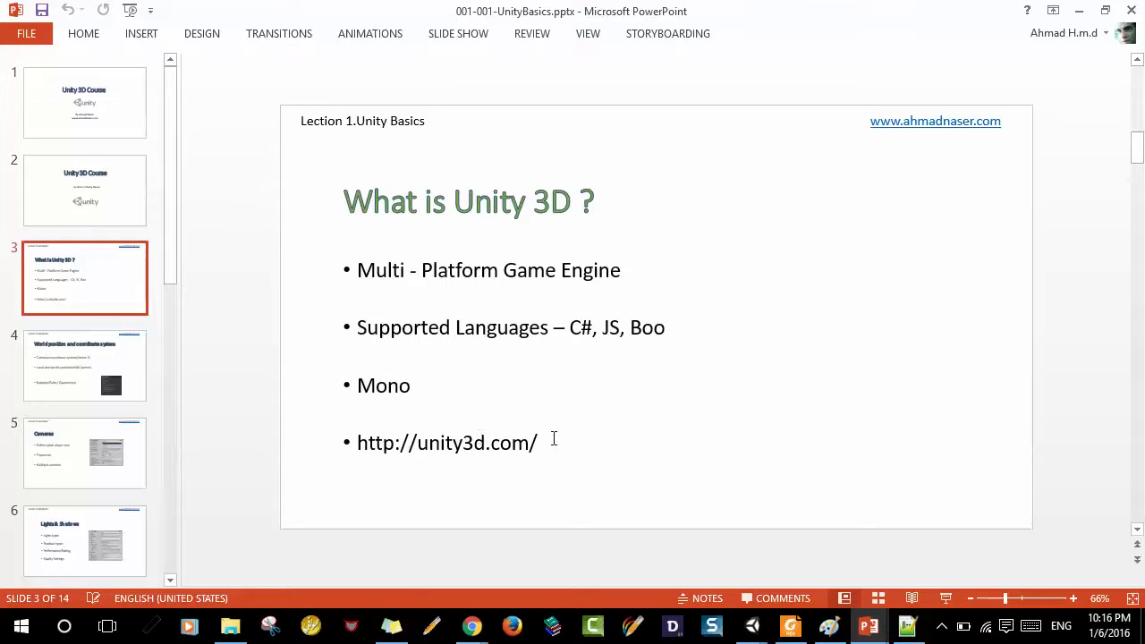
- Show slide 4, 'World position and coordinate system', then switch to the blank Paint canvas
{"action": "left_click", "coordinate": [117, 386]}
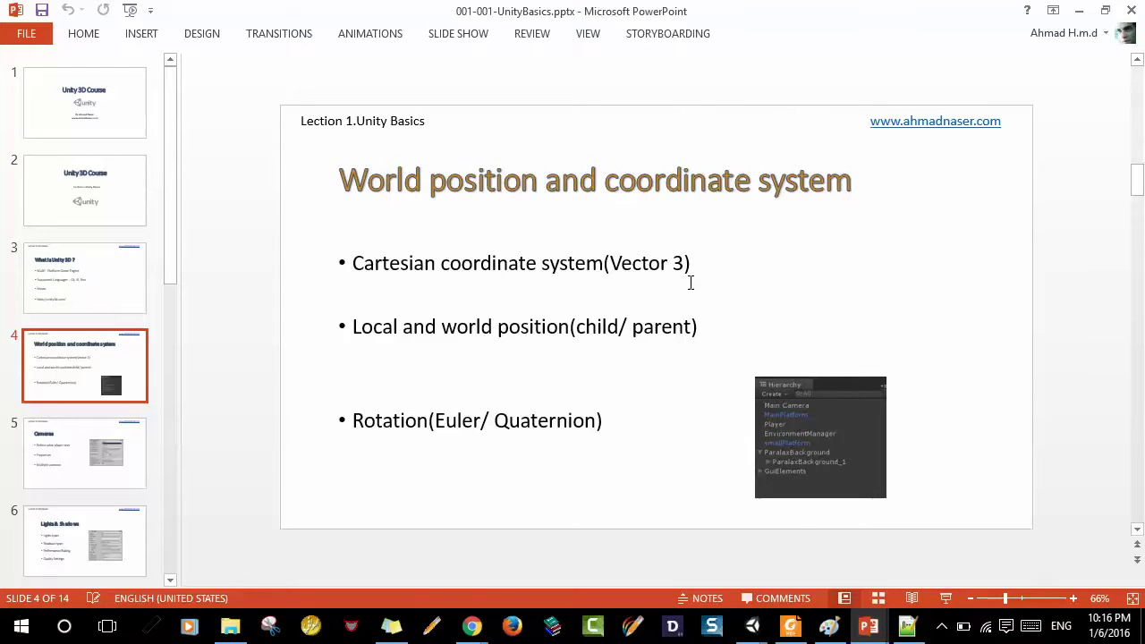
{"action": "left_click", "coordinate": [829, 626]}
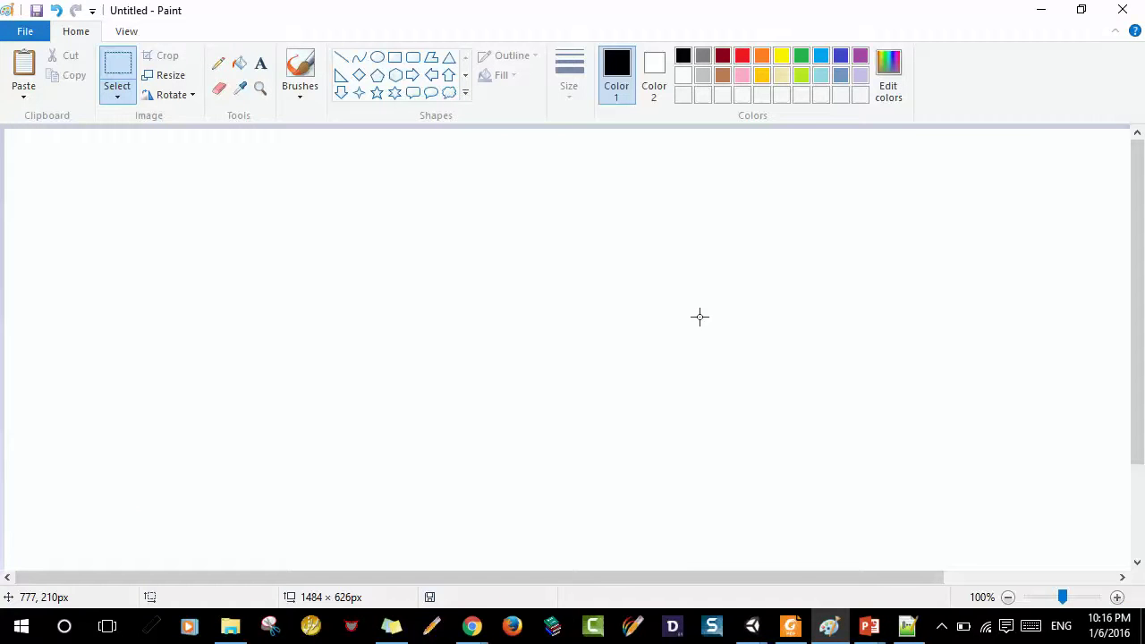
- Brush three crossing black axis lines, with arrowheads on the X and top Y ends
{"action": "left_click", "coordinate": [300, 70]}
{"action": "left_click_drag", "start_coordinate": [414, 203], "coordinate": [439, 431]}
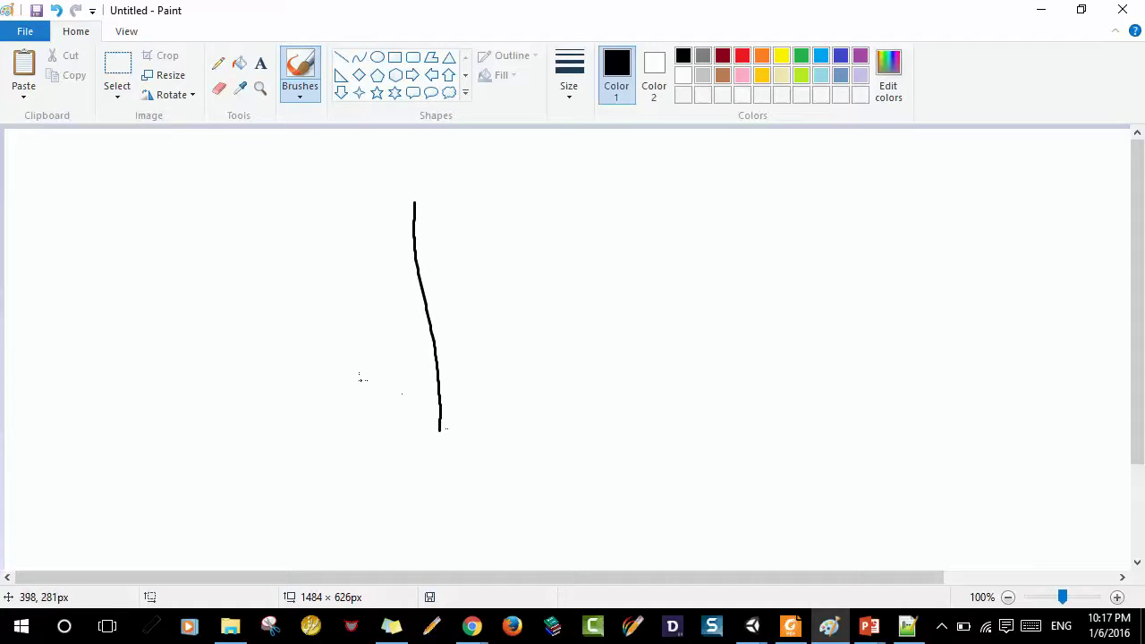
{"action": "left_click_drag", "start_coordinate": [346, 379], "coordinate": [695, 352]}
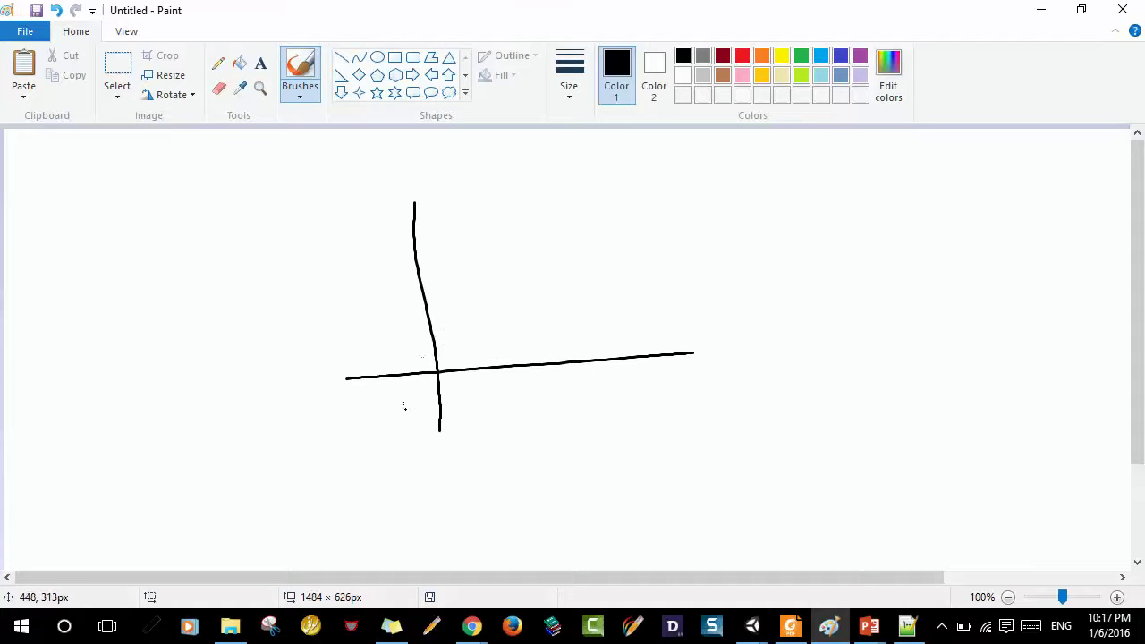
{"action": "mouse_move", "coordinate": [379, 435]}
{"action": "left_mouse_down"}
{"action": "mouse_move", "coordinate": [575, 224]}
{"action": "mouse_move", "coordinate": [580, 232]}
{"action": "left_mouse_up"}
{"action": "left_click_drag", "start_coordinate": [688, 340], "coordinate": [693, 363]}
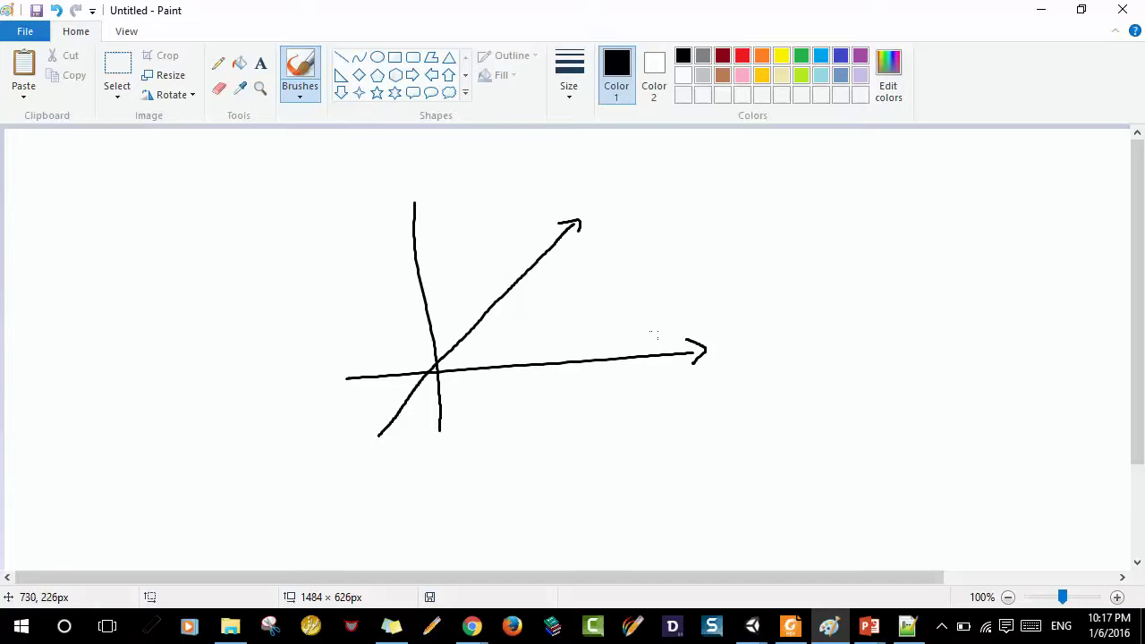
{"action": "left_click_drag", "start_coordinate": [411, 213], "coordinate": [433, 211]}
- Label the axes X, Y and Z and add arrowheads to the lower Z and left X ends
{"action": "mouse_move", "coordinate": [718, 334]}
{"action": "left_mouse_down"}
{"action": "mouse_move", "coordinate": [733, 331]}
{"action": "mouse_move", "coordinate": [727, 343]}
{"action": "left_mouse_up"}
{"action": "left_click_drag", "start_coordinate": [417, 170], "coordinate": [429, 180]}
{"action": "left_click_drag", "start_coordinate": [429, 166], "coordinate": [431, 186]}
{"action": "mouse_move", "coordinate": [587, 191]}
{"action": "left_mouse_down"}
{"action": "mouse_move", "coordinate": [614, 201]}
{"action": "mouse_move", "coordinate": [608, 192]}
{"action": "left_mouse_up"}
{"action": "mouse_move", "coordinate": [376, 427]}
{"action": "left_mouse_down"}
{"action": "mouse_move", "coordinate": [379, 445]}
{"action": "mouse_move", "coordinate": [448, 430]}
{"action": "left_mouse_up"}
{"action": "mouse_move", "coordinate": [351, 367]}
{"action": "left_mouse_down"}
{"action": "mouse_move", "coordinate": [341, 379]}
{"action": "mouse_move", "coordinate": [364, 390]}
{"action": "left_mouse_up"}
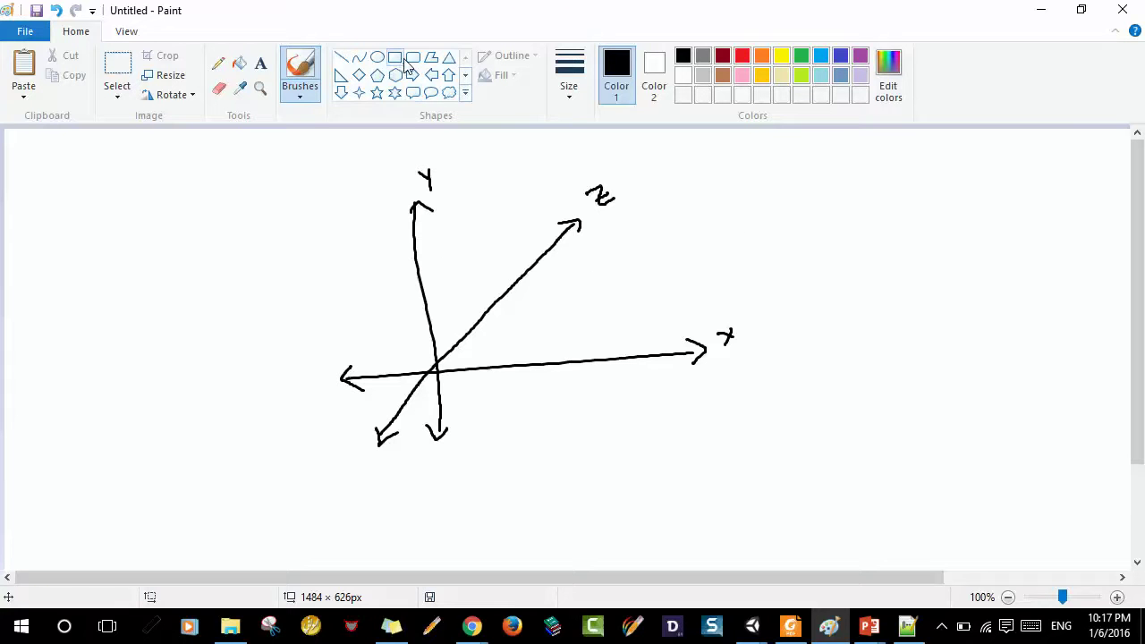
{"action": "left_click", "coordinate": [395, 57]}
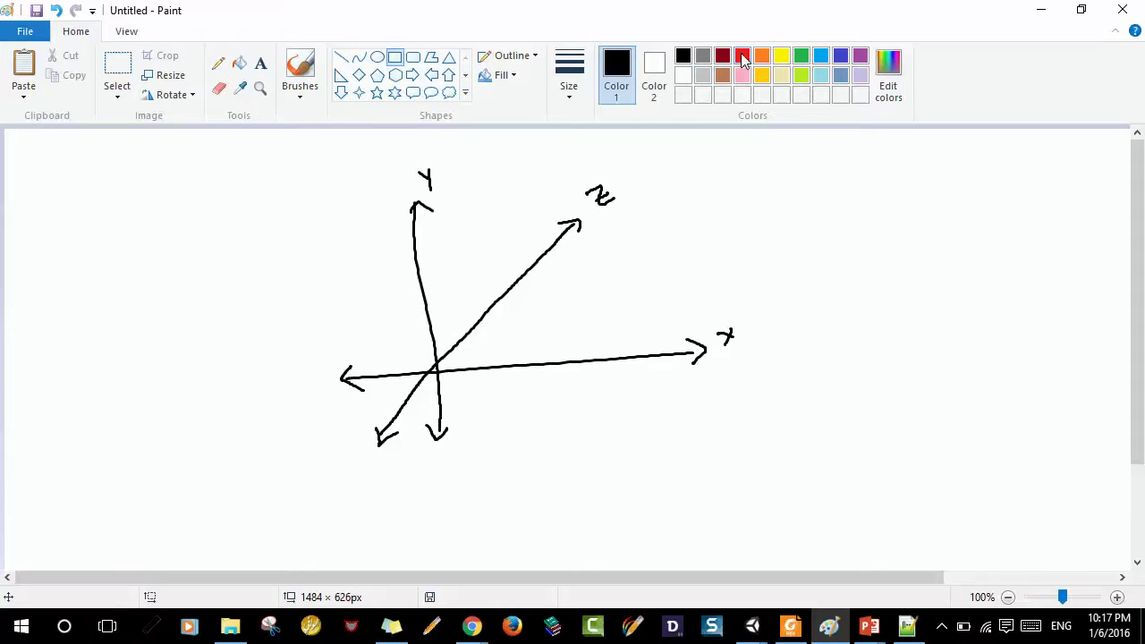
- Draw a red cube over the origin from two squares joined at their four corners
{"action": "left_click", "coordinate": [743, 57]}
{"action": "left_click_drag", "start_coordinate": [395, 308], "coordinate": [494, 404]}
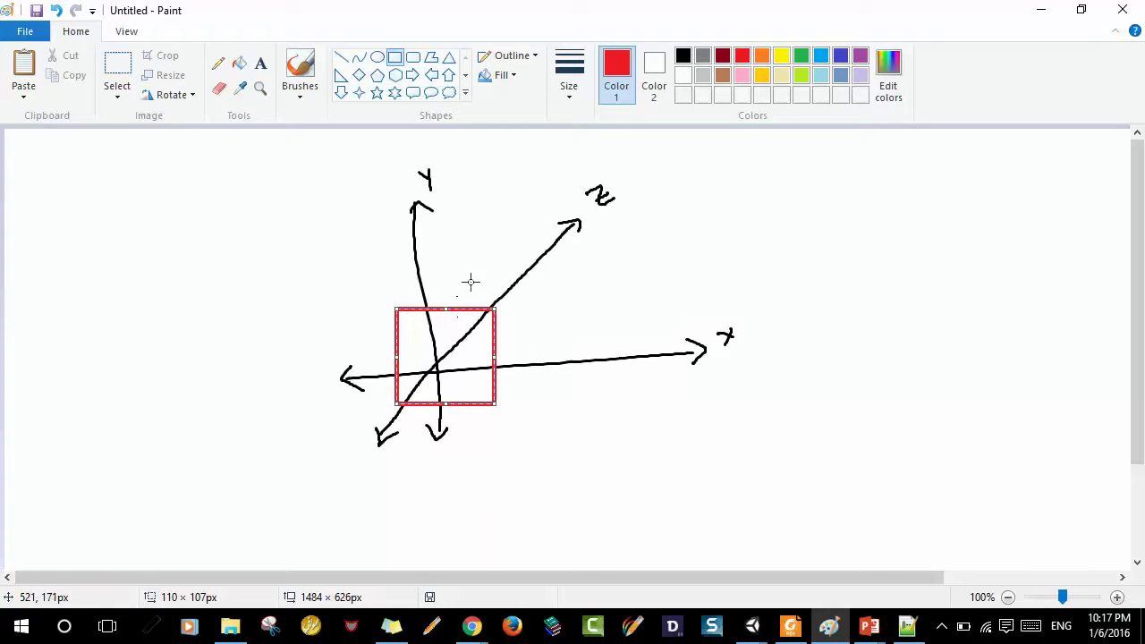
{"action": "mouse_move", "coordinate": [436, 262]}
{"action": "left_mouse_down"}
{"action": "mouse_move", "coordinate": [452, 284]}
{"action": "mouse_move", "coordinate": [532, 261]}
{"action": "left_mouse_up"}
{"action": "left_click", "coordinate": [301, 75]}
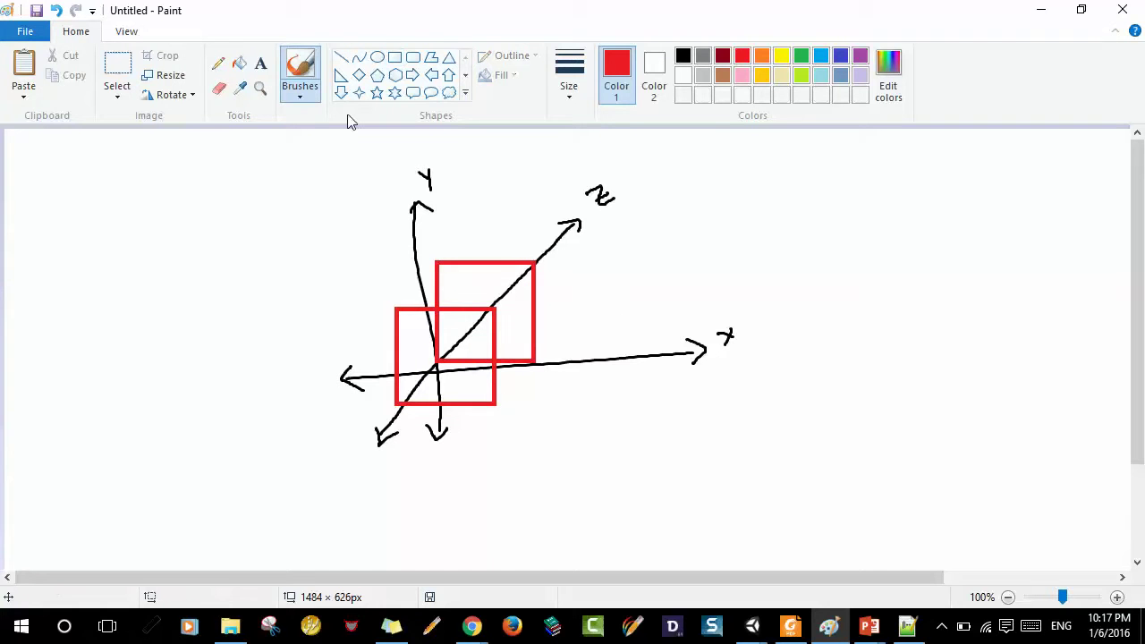
{"action": "left_click_drag", "start_coordinate": [435, 264], "coordinate": [405, 307]}
{"action": "left_click_drag", "start_coordinate": [437, 362], "coordinate": [398, 404]}
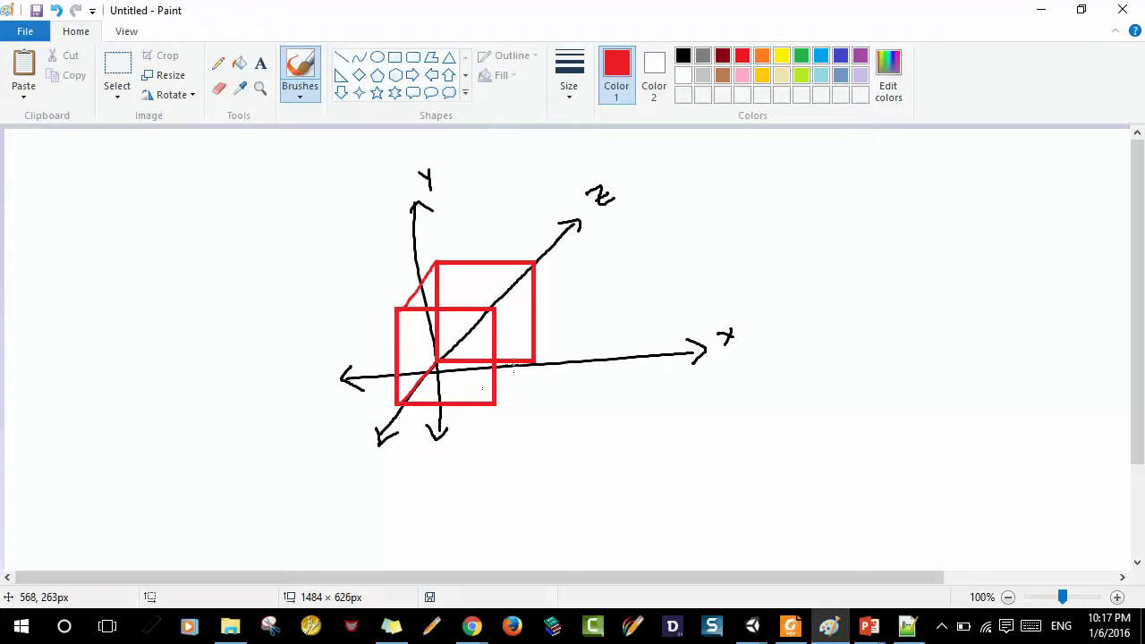
{"action": "left_click_drag", "start_coordinate": [532, 362], "coordinate": [495, 403]}
{"action": "mouse_move", "coordinate": [528, 264]}
{"action": "left_mouse_down"}
{"action": "mouse_move", "coordinate": [483, 321]}
{"action": "mouse_move", "coordinate": [612, 321]}
{"action": "mouse_move", "coordinate": [591, 334]}
{"action": "left_mouse_up"}
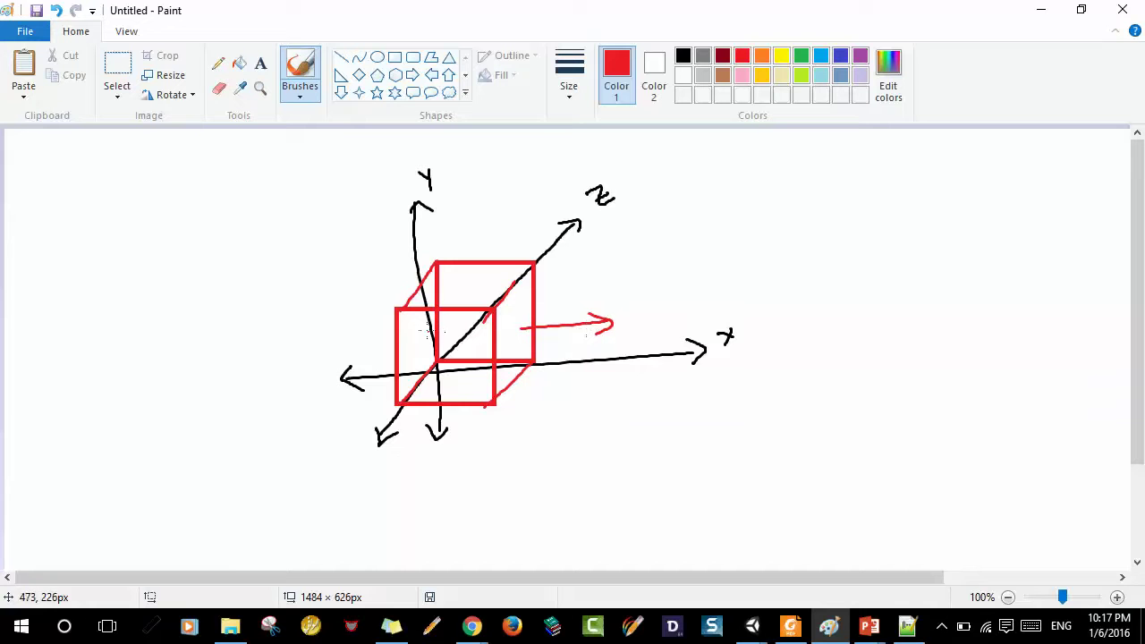
- Draw red arrows pointing left, up and down from the cube and trace the Z axis in red
{"action": "left_click_drag", "start_coordinate": [411, 335], "coordinate": [356, 336]}
{"action": "left_click_drag", "start_coordinate": [367, 329], "coordinate": [366, 344]}
{"action": "mouse_move", "coordinate": [466, 279]}
{"action": "left_mouse_down"}
{"action": "mouse_move", "coordinate": [466, 216]}
{"action": "mouse_move", "coordinate": [478, 229]}
{"action": "left_mouse_up"}
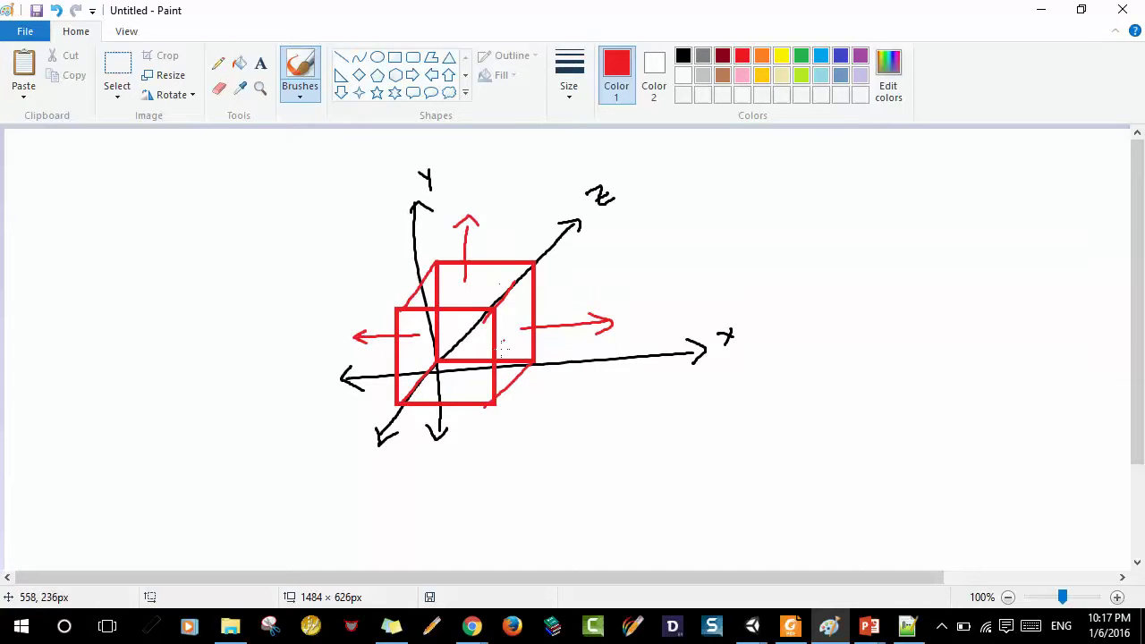
{"action": "mouse_move", "coordinate": [464, 391]}
{"action": "left_mouse_down"}
{"action": "mouse_move", "coordinate": [482, 456]}
{"action": "mouse_move", "coordinate": [495, 437]}
{"action": "left_mouse_up"}
{"action": "mouse_move", "coordinate": [493, 310]}
{"action": "left_mouse_down"}
{"action": "mouse_move", "coordinate": [583, 217]}
{"action": "mouse_move", "coordinate": [572, 240]}
{"action": "left_mouse_up"}
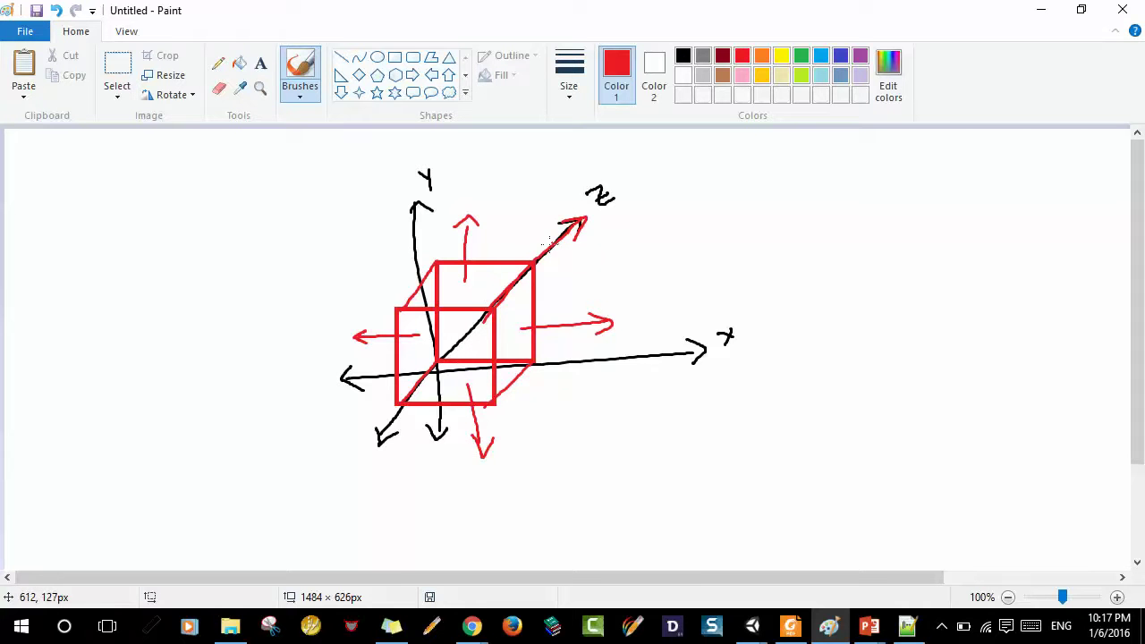
{"action": "mouse_move", "coordinate": [488, 313]}
{"action": "left_mouse_down"}
{"action": "mouse_move", "coordinate": [353, 456]}
{"action": "mouse_move", "coordinate": [376, 448]}
{"action": "left_mouse_up"}
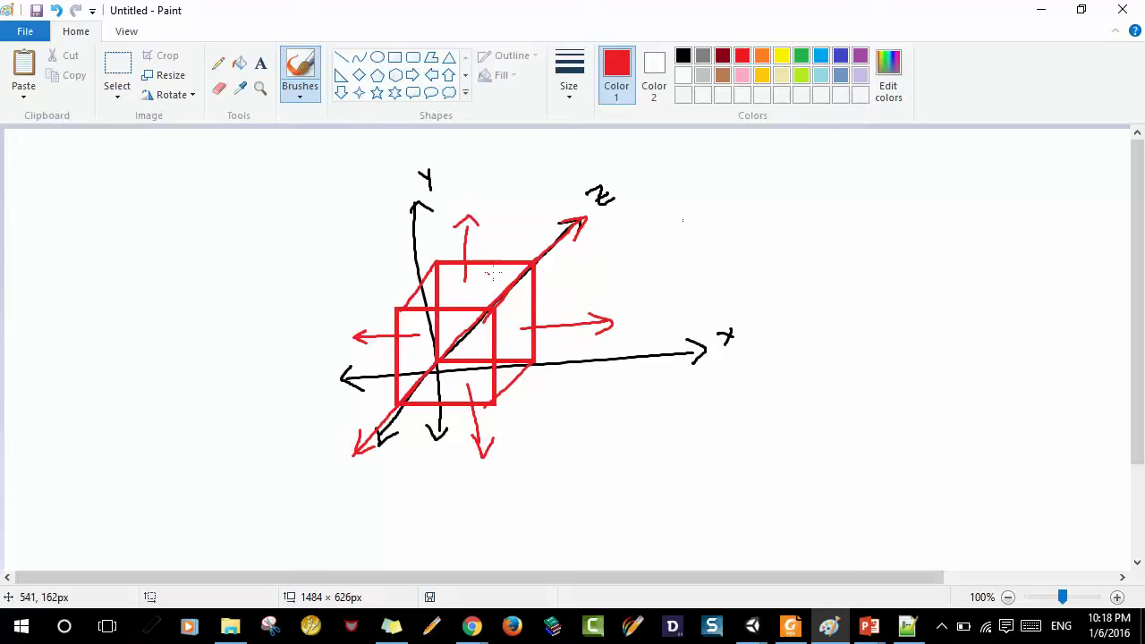
- Write an underlined red 'x, y, z' note beside the axes
{"action": "mouse_move", "coordinate": [721, 202]}
{"action": "left_mouse_down"}
{"action": "mouse_move", "coordinate": [705, 227]}
{"action": "mouse_move", "coordinate": [723, 226]}
{"action": "left_mouse_up"}
{"action": "mouse_move", "coordinate": [735, 215]}
{"action": "left_mouse_down"}
{"action": "mouse_move", "coordinate": [733, 226]}
{"action": "mouse_move", "coordinate": [763, 199]}
{"action": "mouse_move", "coordinate": [757, 229]}
{"action": "left_mouse_up"}
{"action": "mouse_move", "coordinate": [775, 204]}
{"action": "left_mouse_down"}
{"action": "mouse_move", "coordinate": [779, 220]}
{"action": "mouse_move", "coordinate": [840, 205]}
{"action": "mouse_move", "coordinate": [713, 255]}
{"action": "left_mouse_up"}
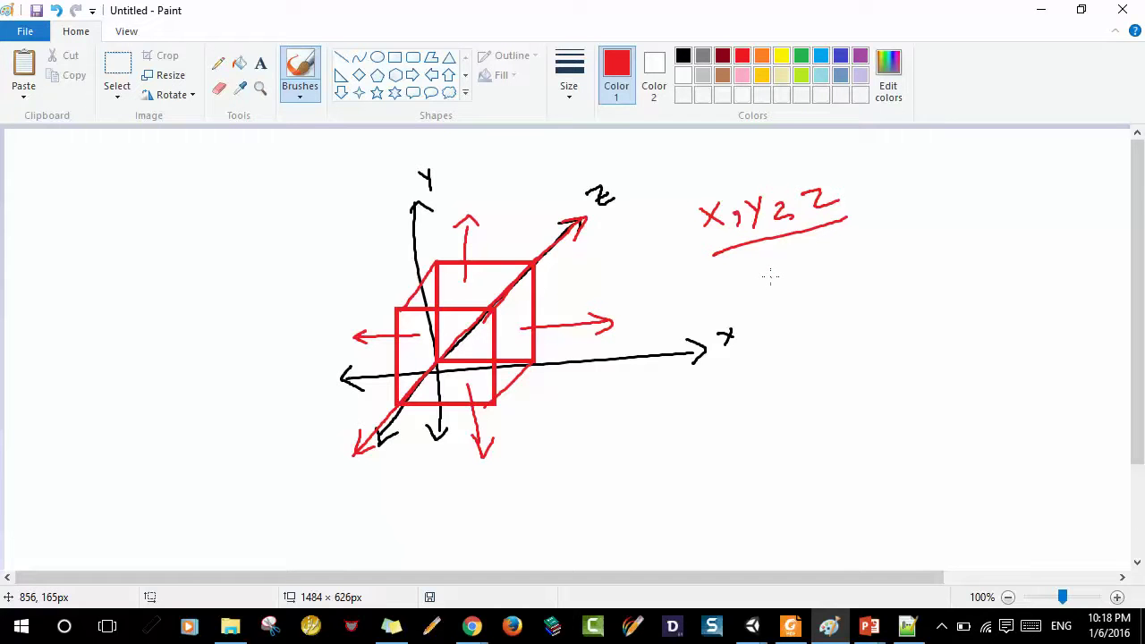
- Write red 'Vector 3' and 'x, y = 0' notes to the right of the axes
{"action": "mouse_move", "coordinate": [771, 274]}
{"action": "left_mouse_down"}
{"action": "mouse_move", "coordinate": [780, 295]}
{"action": "mouse_move", "coordinate": [791, 267]}
{"action": "mouse_move", "coordinate": [805, 284]}
{"action": "mouse_move", "coordinate": [858, 249]}
{"action": "mouse_move", "coordinate": [871, 256]}
{"action": "mouse_move", "coordinate": [820, 293]}
{"action": "left_mouse_up"}
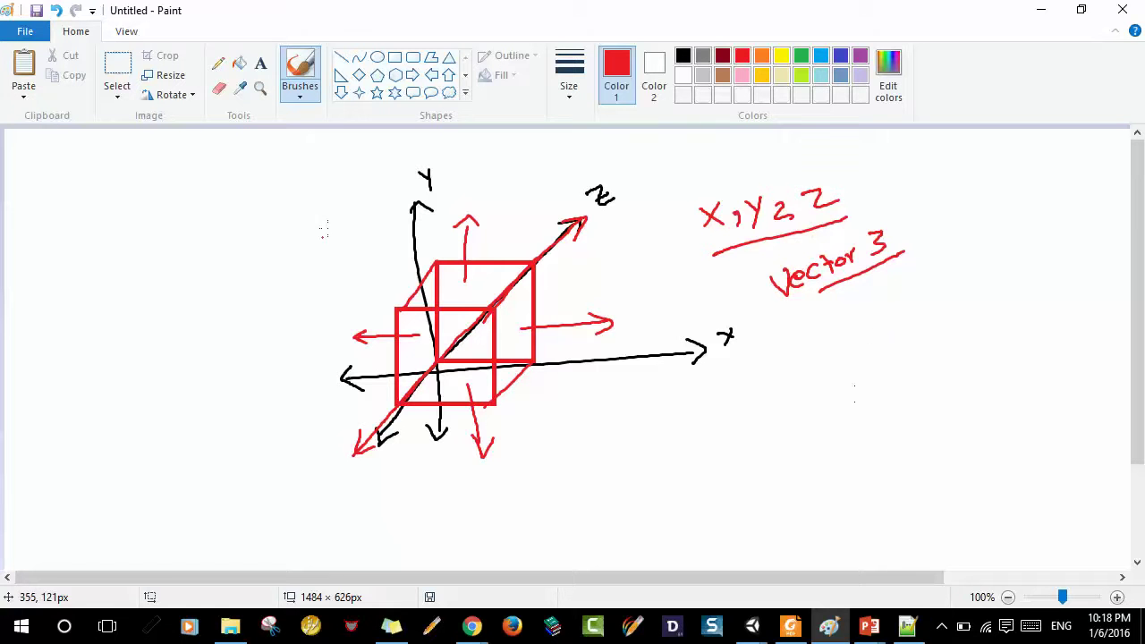
{"action": "left_click_drag", "start_coordinate": [564, 268], "coordinate": [563, 275]}
{"action": "mouse_move", "coordinate": [788, 383]}
{"action": "left_mouse_down"}
{"action": "mouse_move", "coordinate": [774, 421]}
{"action": "mouse_move", "coordinate": [821, 398]}
{"action": "left_mouse_up"}
{"action": "mouse_move", "coordinate": [828, 377]}
{"action": "left_mouse_down"}
{"action": "mouse_move", "coordinate": [821, 419]}
{"action": "mouse_move", "coordinate": [859, 403]}
{"action": "left_mouse_up"}
{"action": "left_click_drag", "start_coordinate": [892, 367], "coordinate": [893, 369]}
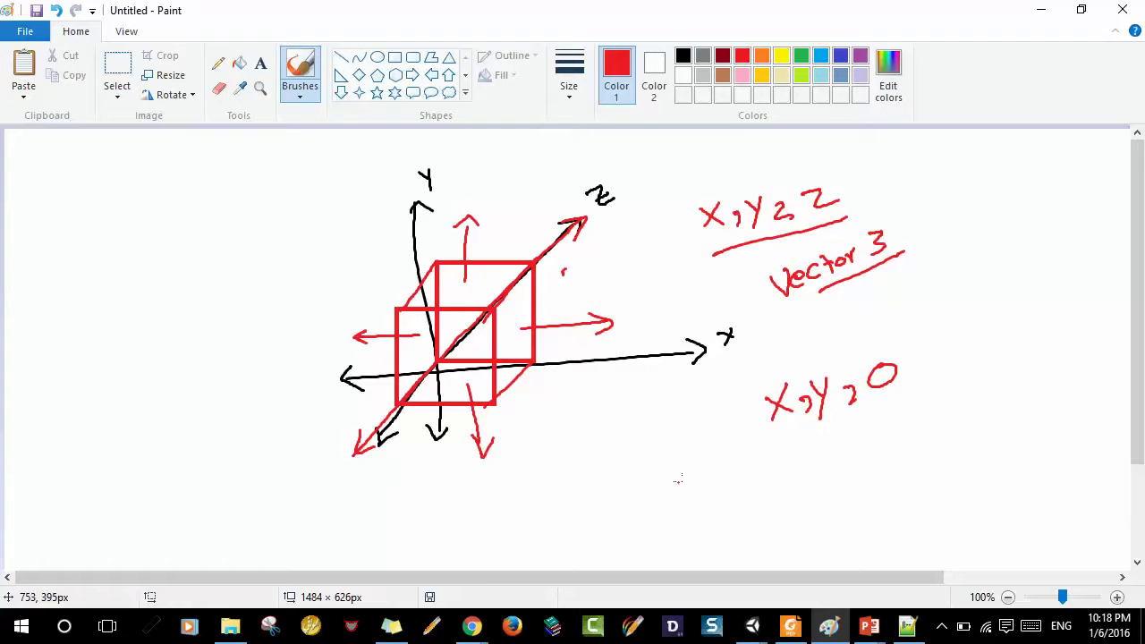
- Sketch a small red square with crossing arrowed axes and a small circle beside it
{"action": "mouse_move", "coordinate": [697, 444]}
{"action": "left_mouse_down"}
{"action": "mouse_move", "coordinate": [637, 454]}
{"action": "mouse_move", "coordinate": [714, 489]}
{"action": "left_mouse_up"}
{"action": "left_click_drag", "start_coordinate": [653, 422], "coordinate": [687, 528]}
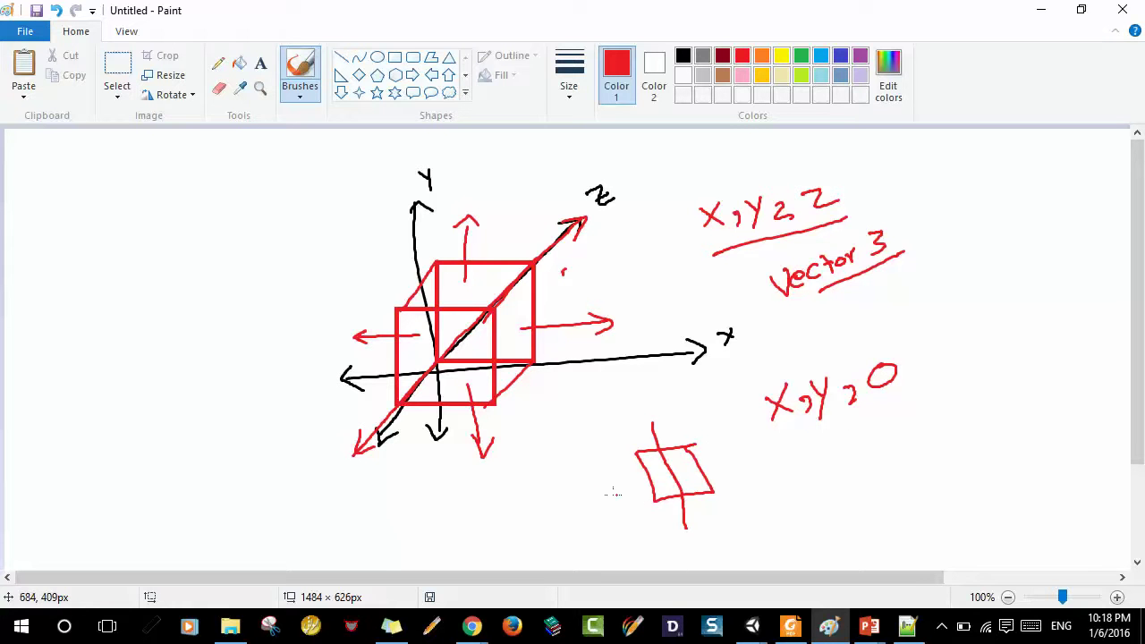
{"action": "mouse_move", "coordinate": [599, 491]}
{"action": "left_mouse_down"}
{"action": "mouse_move", "coordinate": [727, 475]}
{"action": "mouse_move", "coordinate": [723, 484]}
{"action": "left_mouse_up"}
{"action": "left_click_drag", "start_coordinate": [645, 433], "coordinate": [671, 434]}
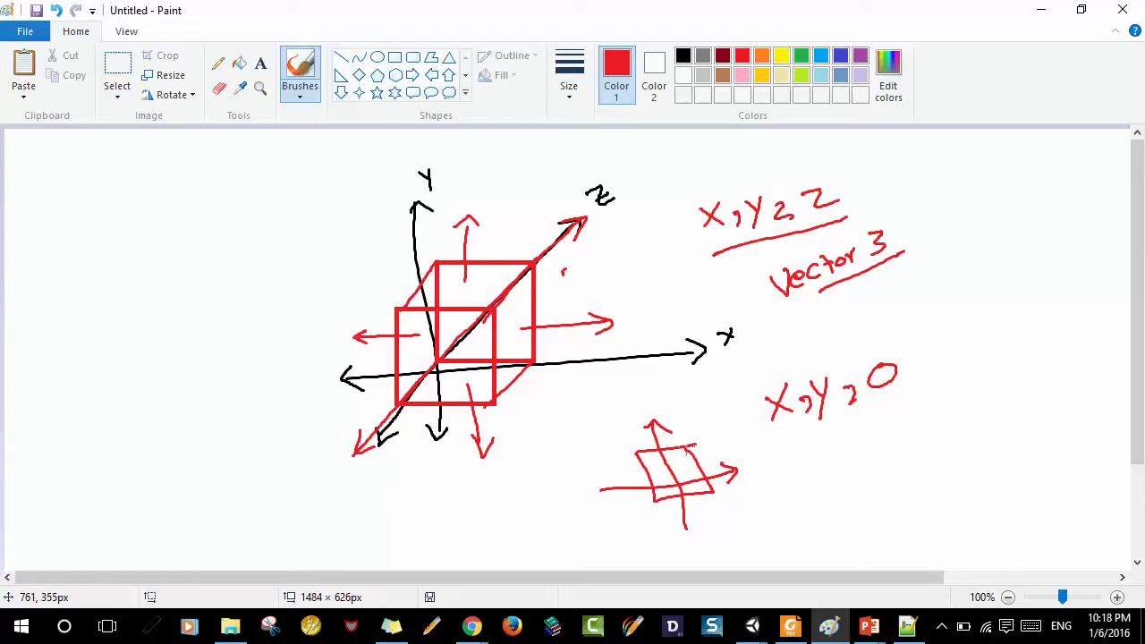
{"action": "left_click_drag", "start_coordinate": [703, 414], "coordinate": [705, 416]}
- Return briefly to the slides, then bring Paint back and erase the entire axes drawing
{"action": "left_click", "coordinate": [1041, 10]}
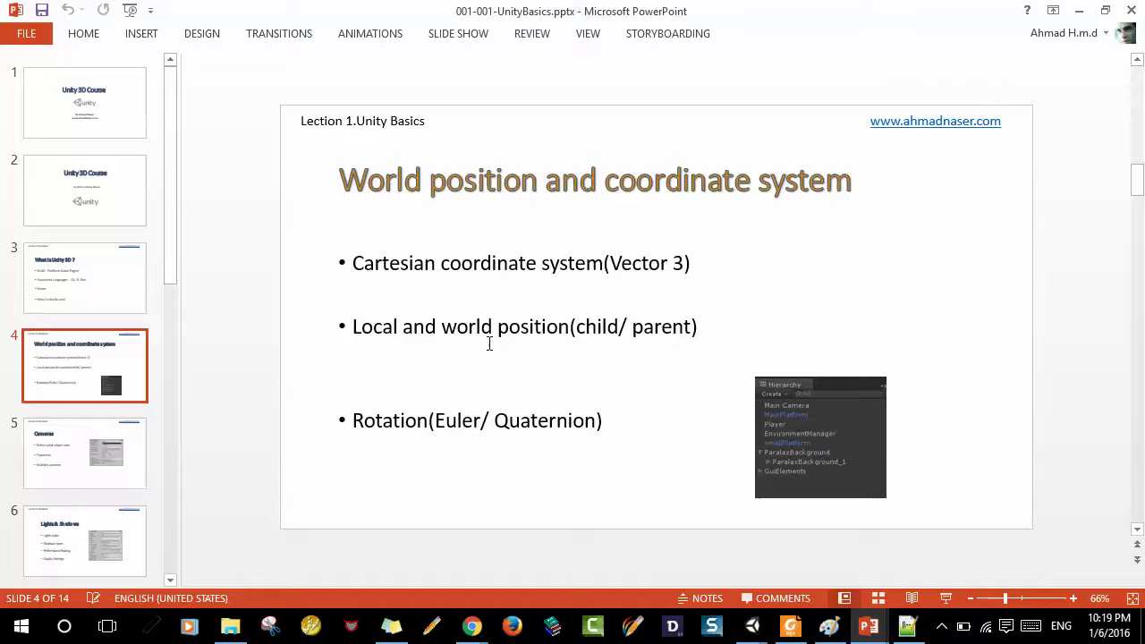
{"action": "left_click", "coordinate": [829, 626]}
{"action": "key", "text": "ctrl+a"}
{"action": "key", "text": "Delete"}
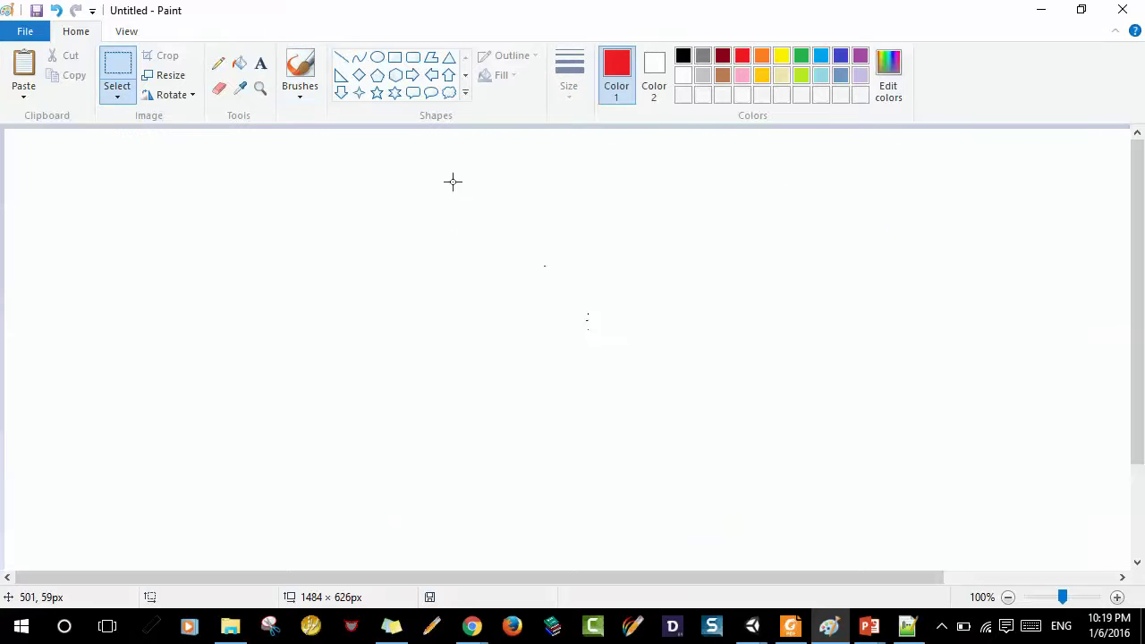
- Sketch a red square with a downward arrow, a centre dot and a dot labelled ',0,0'
{"action": "left_click", "coordinate": [300, 70]}
{"action": "left_click_drag", "start_coordinate": [529, 278], "coordinate": [521, 291]}
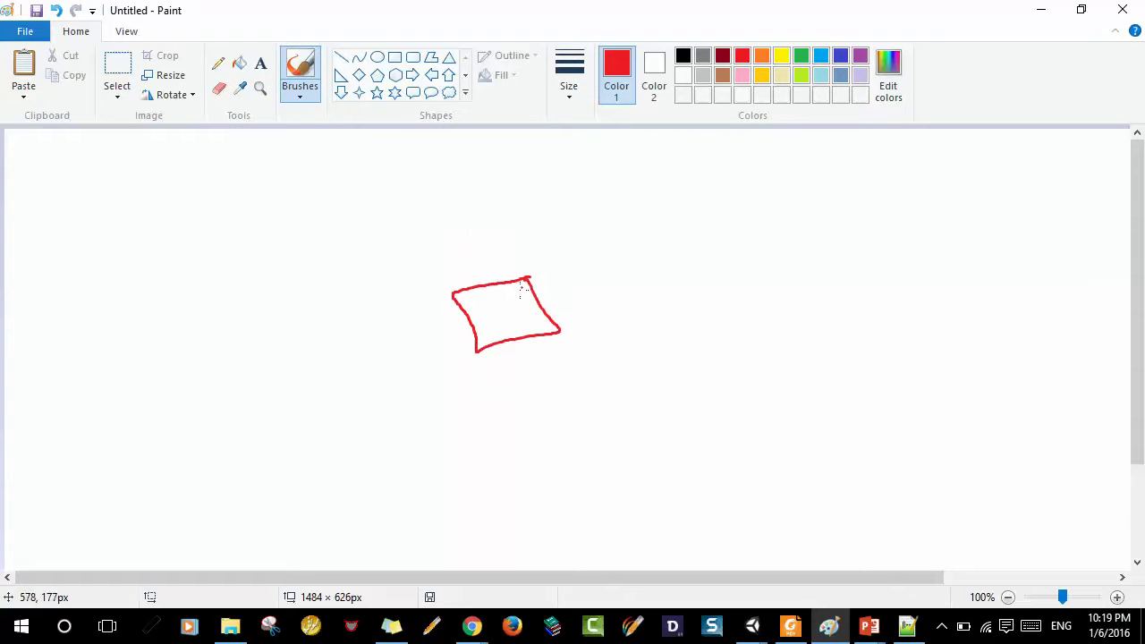
{"action": "mouse_move", "coordinate": [492, 235]}
{"action": "left_mouse_down"}
{"action": "mouse_move", "coordinate": [499, 268]}
{"action": "mouse_move", "coordinate": [510, 255]}
{"action": "left_mouse_up"}
{"action": "left_click", "coordinate": [504, 314]}
{"action": "left_click_drag", "start_coordinate": [595, 277], "coordinate": [614, 279]}
{"action": "mouse_move", "coordinate": [637, 261]}
{"action": "left_mouse_down"}
{"action": "mouse_move", "coordinate": [650, 270]}
{"action": "mouse_move", "coordinate": [671, 255]}
{"action": "left_mouse_up"}
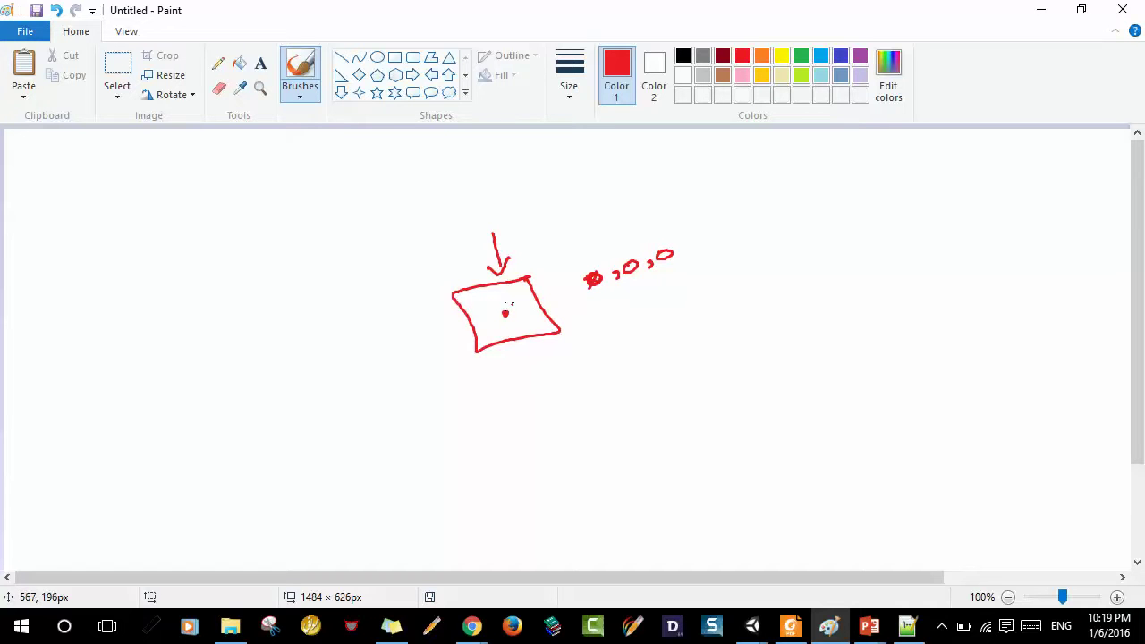
{"action": "left_click", "coordinate": [538, 363]}
- Mark a red dot at the square's corner and write 'global' and 'local' beneath it
{"action": "left_click_drag", "start_coordinate": [537, 319], "coordinate": [533, 338]}
{"action": "left_click_drag", "start_coordinate": [572, 360], "coordinate": [632, 349]}
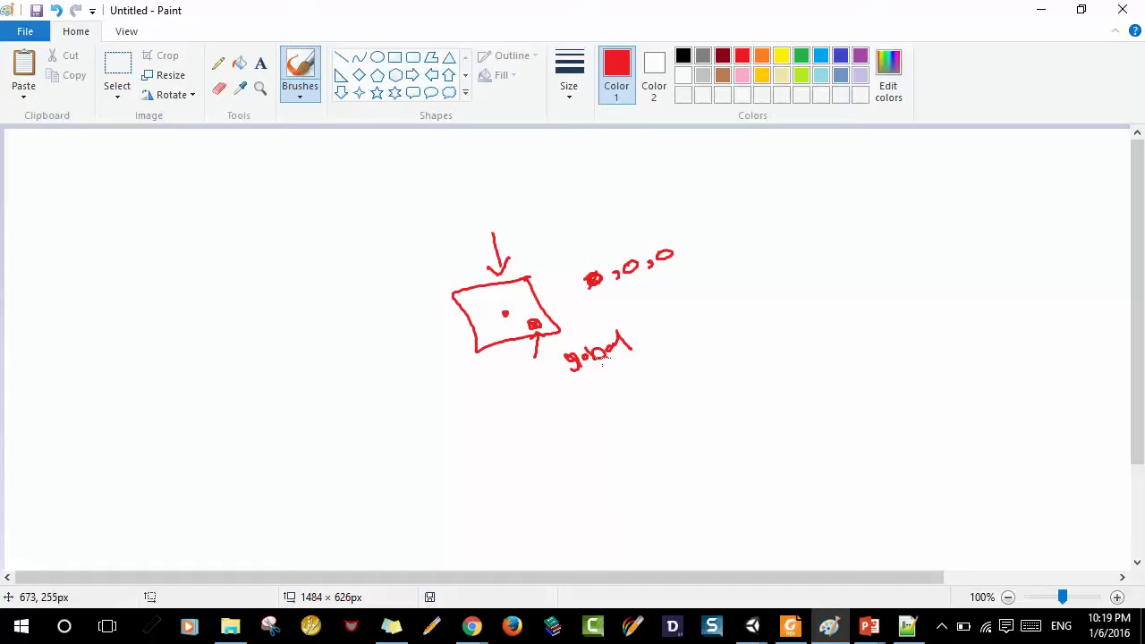
{"action": "mouse_move", "coordinate": [587, 385]}
{"action": "left_mouse_down"}
{"action": "mouse_move", "coordinate": [587, 400]}
{"action": "mouse_move", "coordinate": [624, 381]}
{"action": "left_mouse_up"}
{"action": "left_click_drag", "start_coordinate": [545, 324], "coordinate": [545, 332]}
{"action": "mouse_move", "coordinate": [585, 320]}
{"action": "left_mouse_down"}
{"action": "mouse_move", "coordinate": [648, 309]}
{"action": "mouse_move", "coordinate": [652, 295]}
{"action": "left_mouse_up"}
{"action": "left_click", "coordinate": [636, 308]}
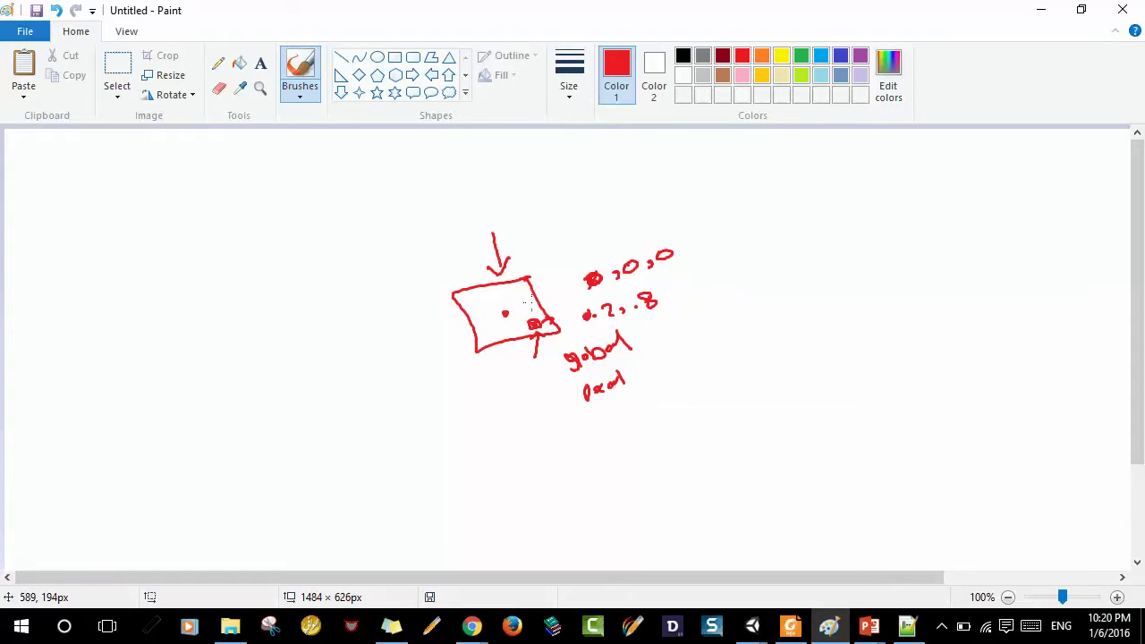
- Clear the canvas, minimize Paint and switch to the DrawGameLesson2 Unity editor
{"action": "key", "text": "ctrl+a"}
{"action": "key", "text": "Delete"}
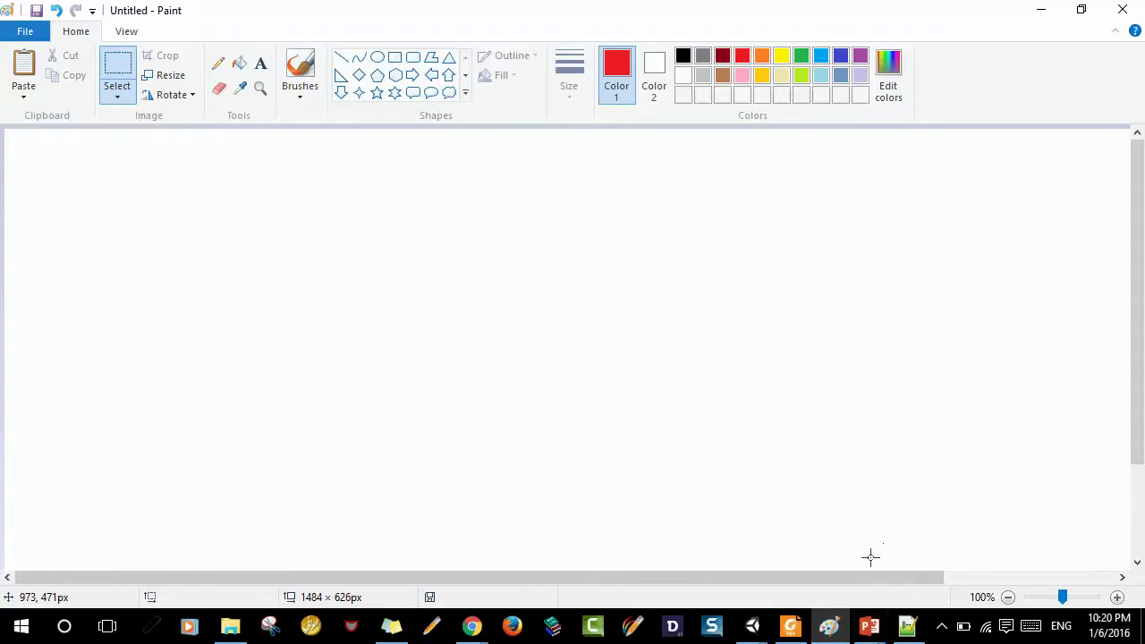
{"action": "left_click", "coordinate": [839, 627]}
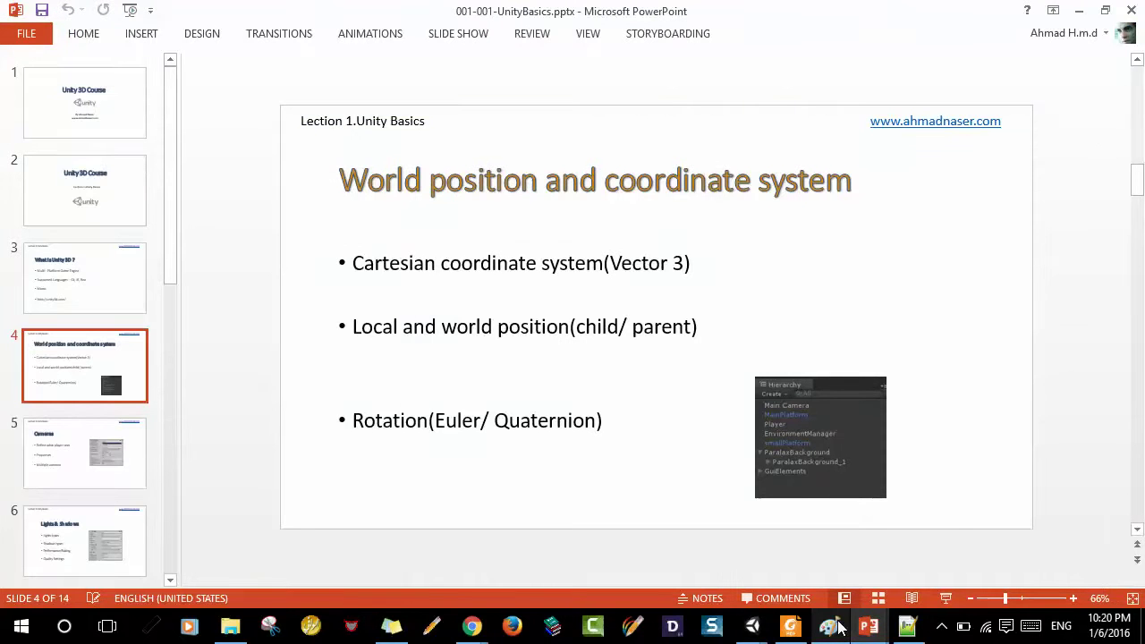
{"action": "left_click", "coordinate": [754, 628]}
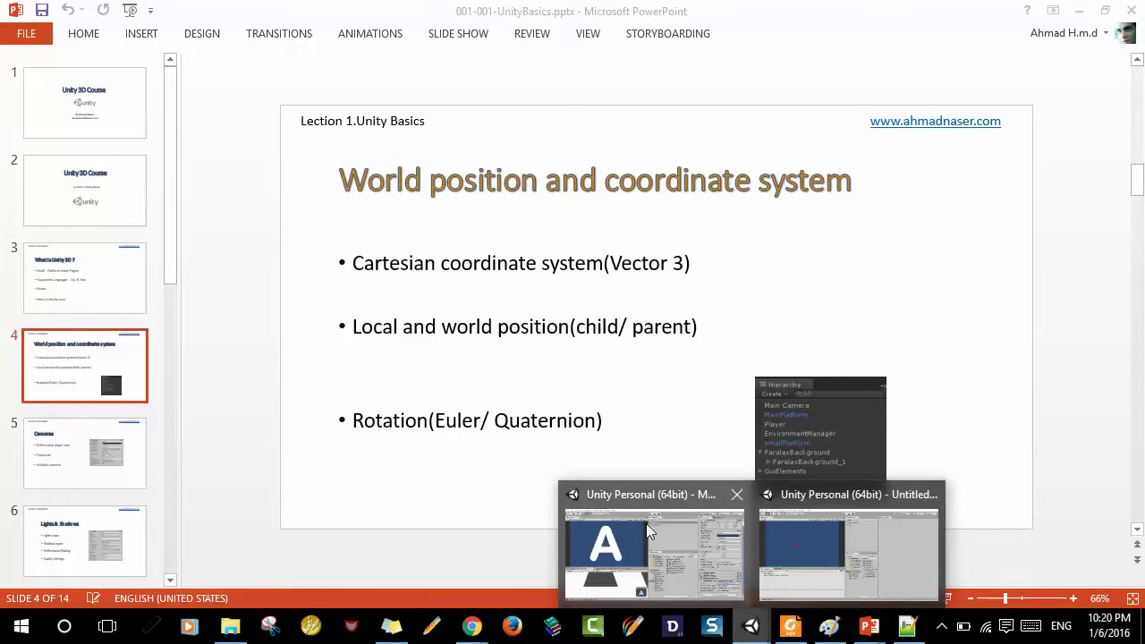
{"action": "left_click", "coordinate": [834, 543]}
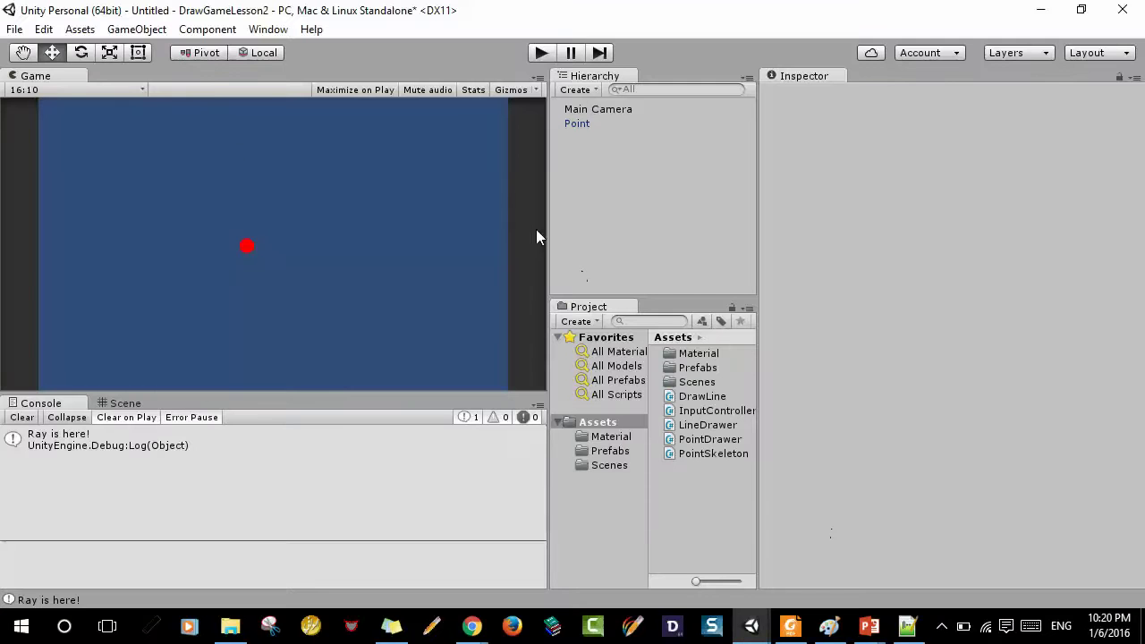
- Start a new Unity project and browse its location to the Unity 2D folder
{"action": "left_click", "coordinate": [16, 28]}
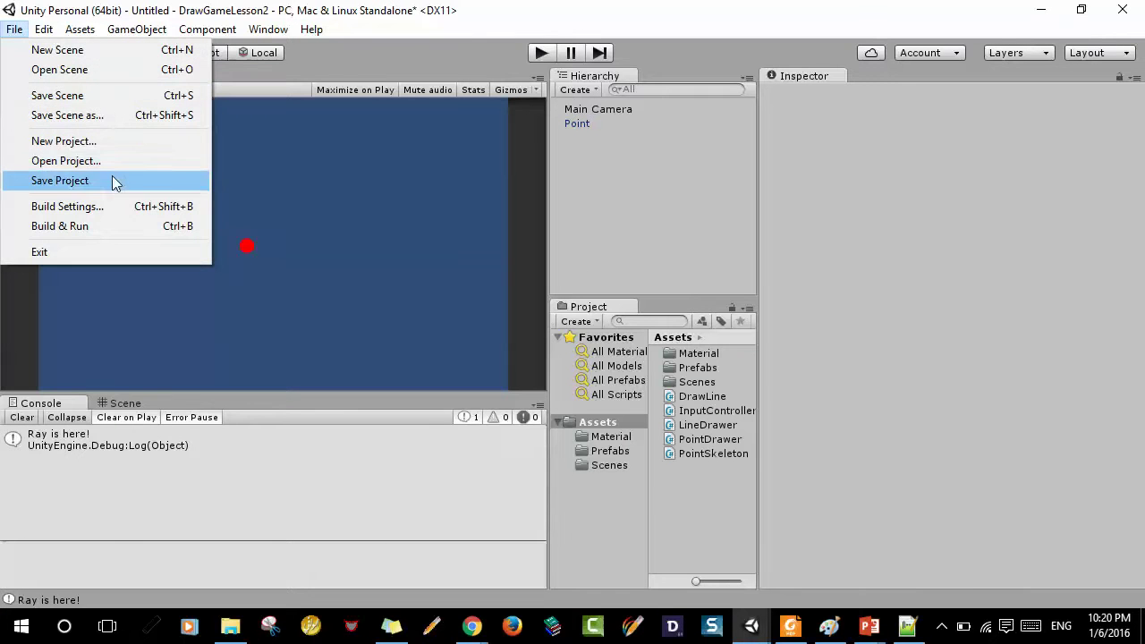
{"action": "left_click", "coordinate": [83, 141]}
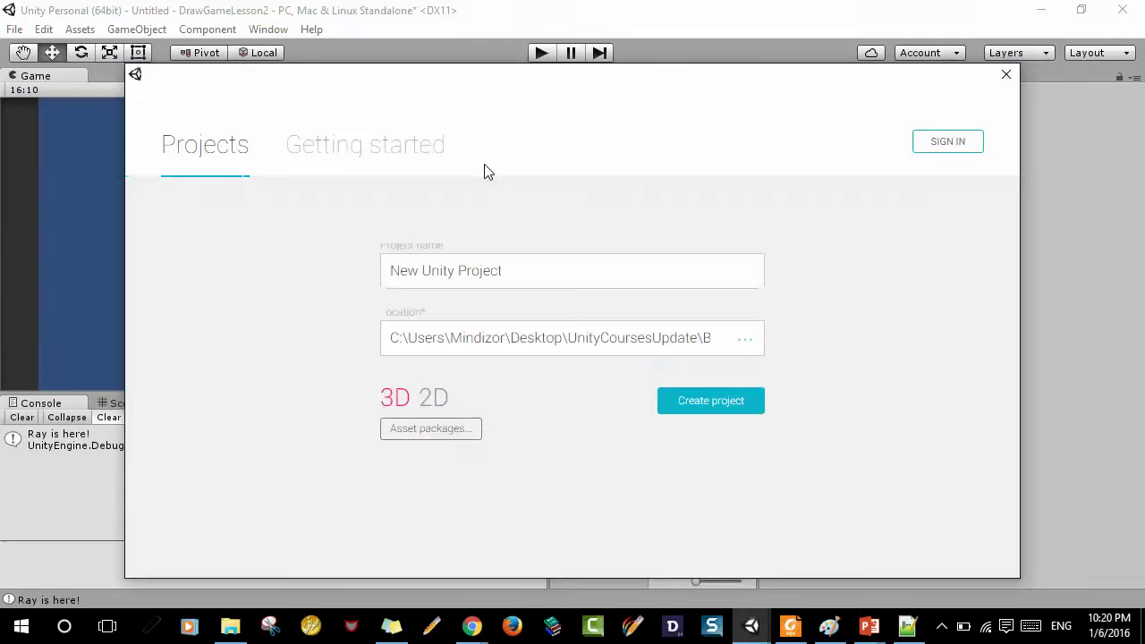
{"action": "left_click", "coordinate": [533, 263]}
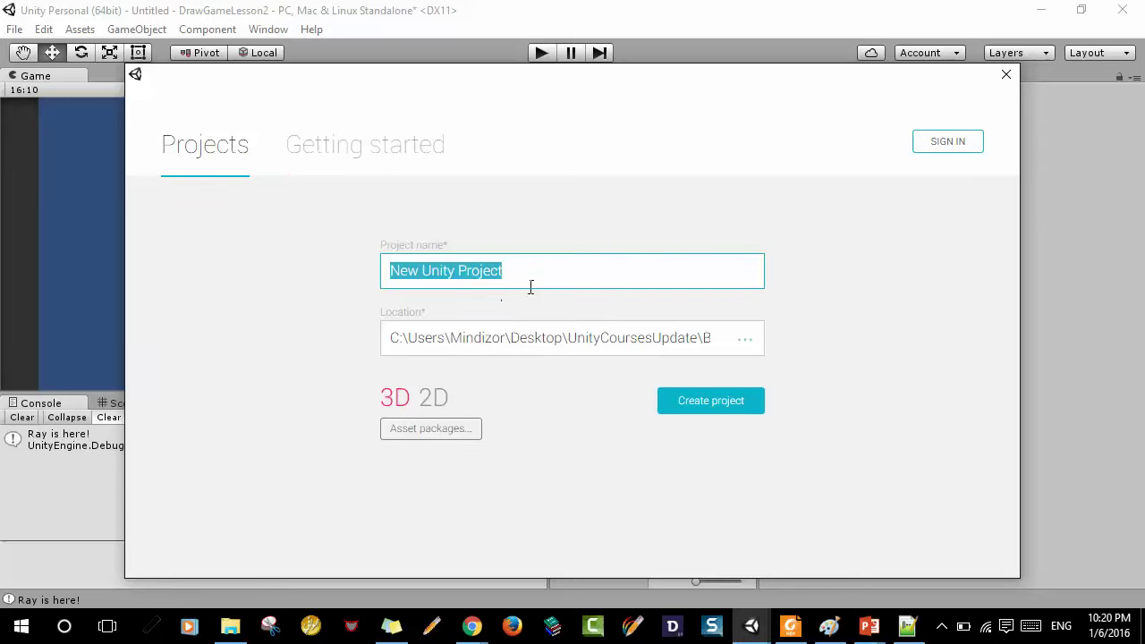
{"action": "left_click", "coordinate": [737, 341]}
{"action": "left_click", "coordinate": [739, 339]}
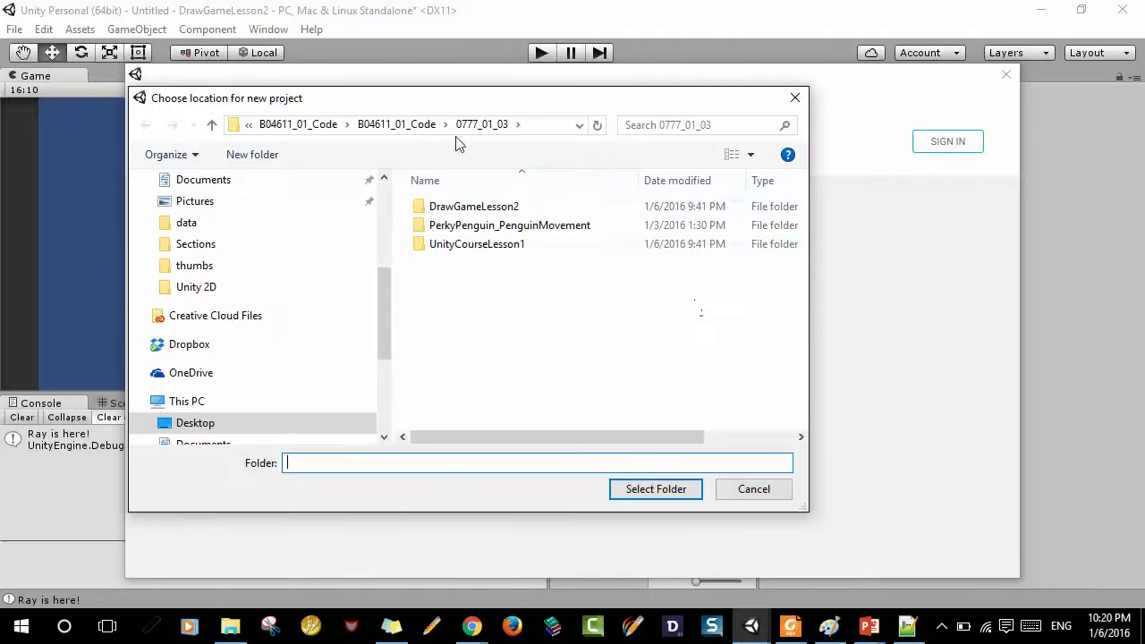
{"action": "left_click", "coordinate": [580, 128]}
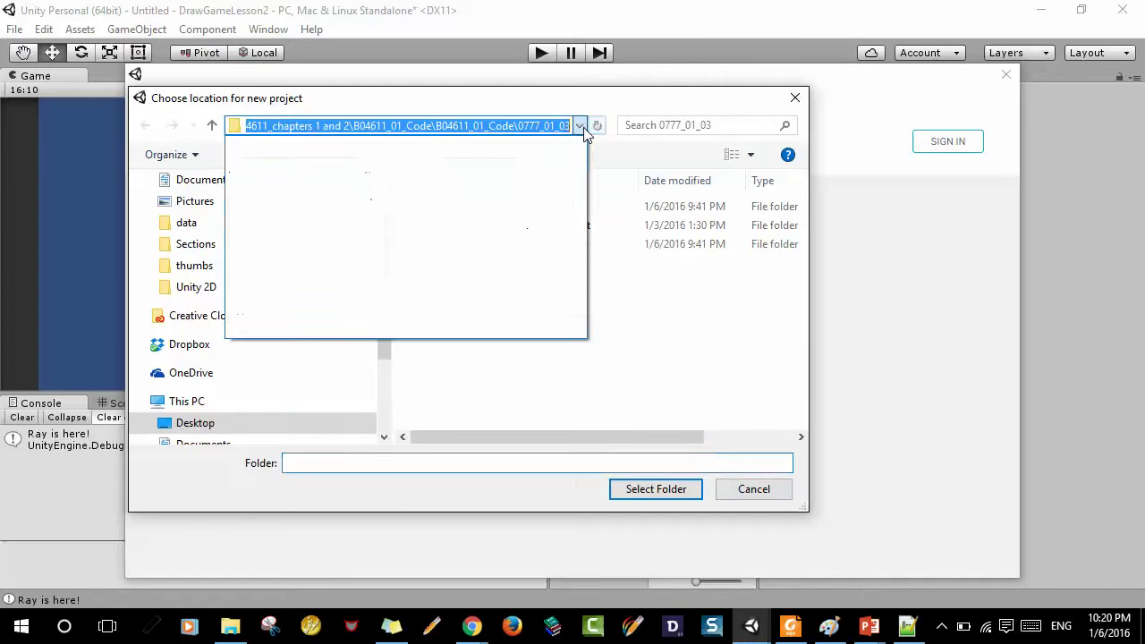
{"action": "left_click", "coordinate": [436, 112]}
{"action": "left_click", "coordinate": [215, 289]}
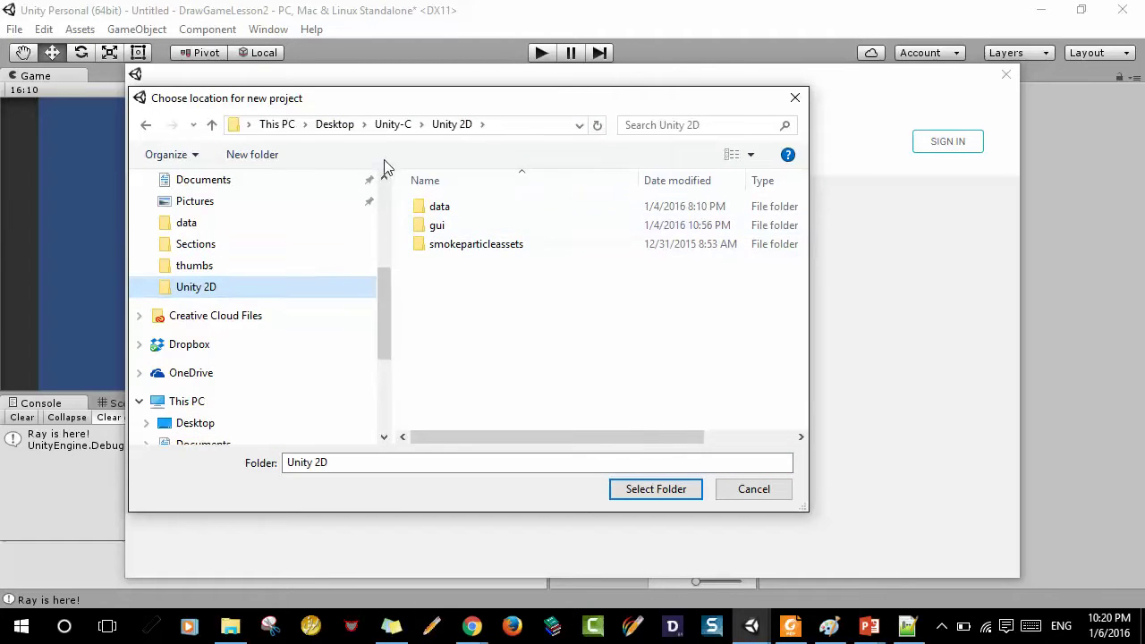
- Create a 'lessons' folder in Unity 2D and a 'lesson2' folder inside it
{"action": "left_click", "coordinate": [254, 157]}
{"action": "type", "text": "lessom"}
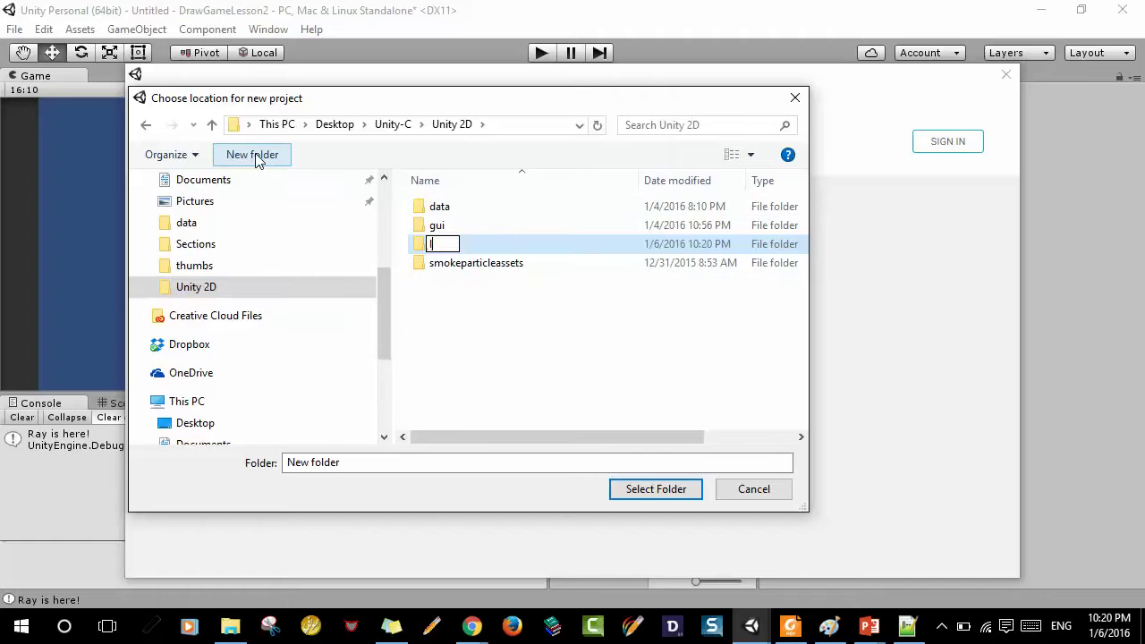
{"action": "key", "text": "BackSpace"}
{"action": "type", "text": "ns"}
{"action": "key", "text": "Return"}
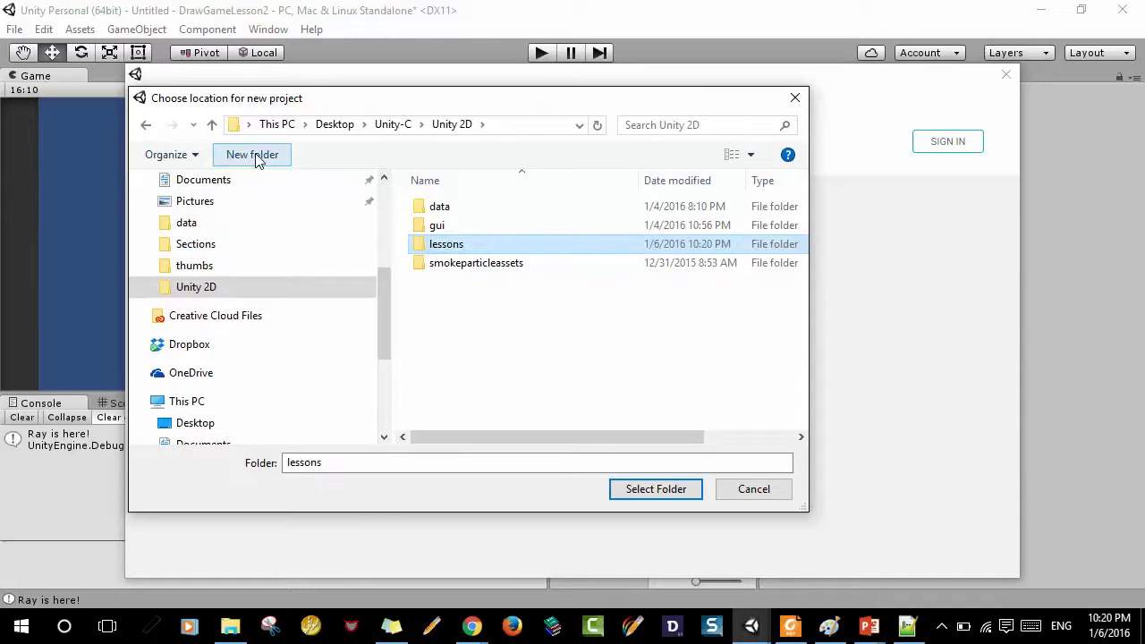
{"action": "key", "text": "Return"}
{"action": "left_click", "coordinate": [256, 158]}
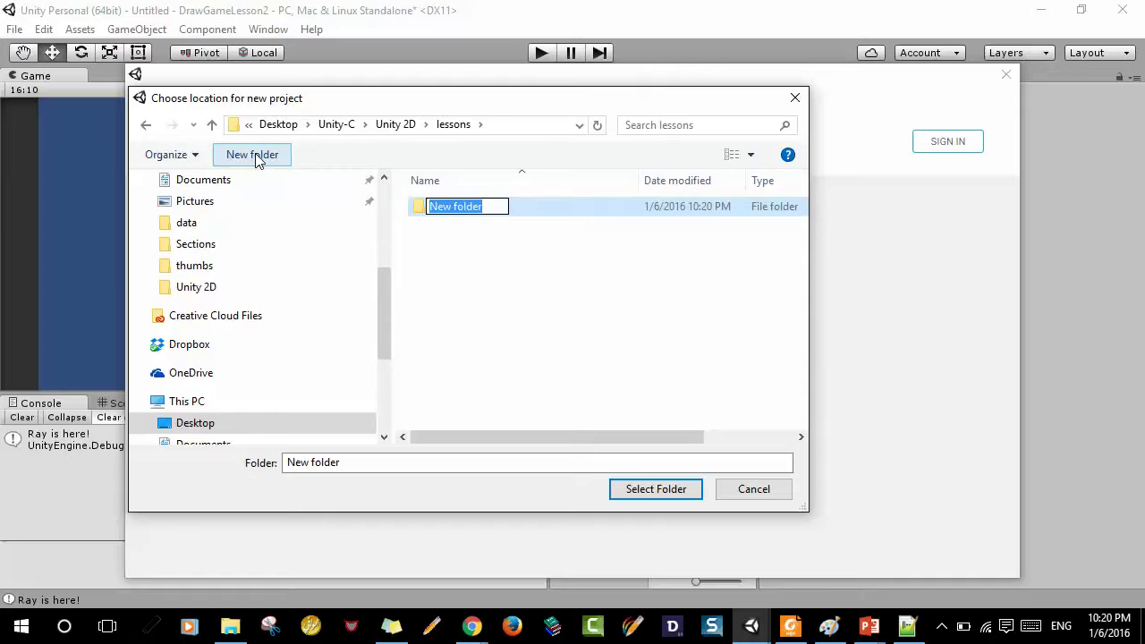
{"action": "type", "text": "lesson2"}
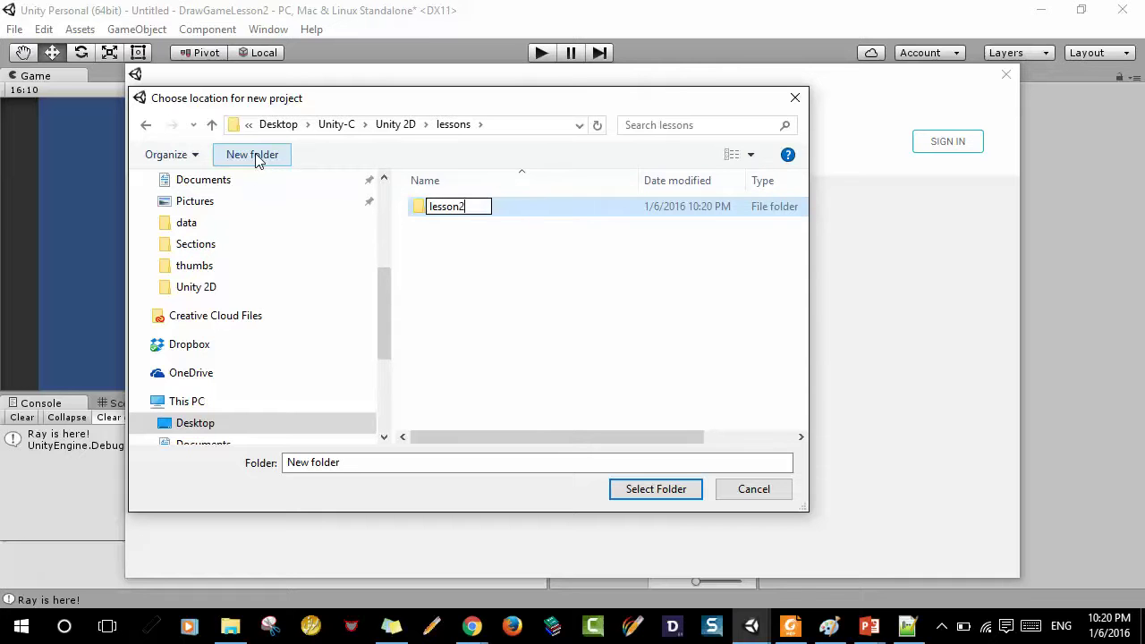
{"action": "key", "text": "Return"}
{"action": "key", "text": "Return"}
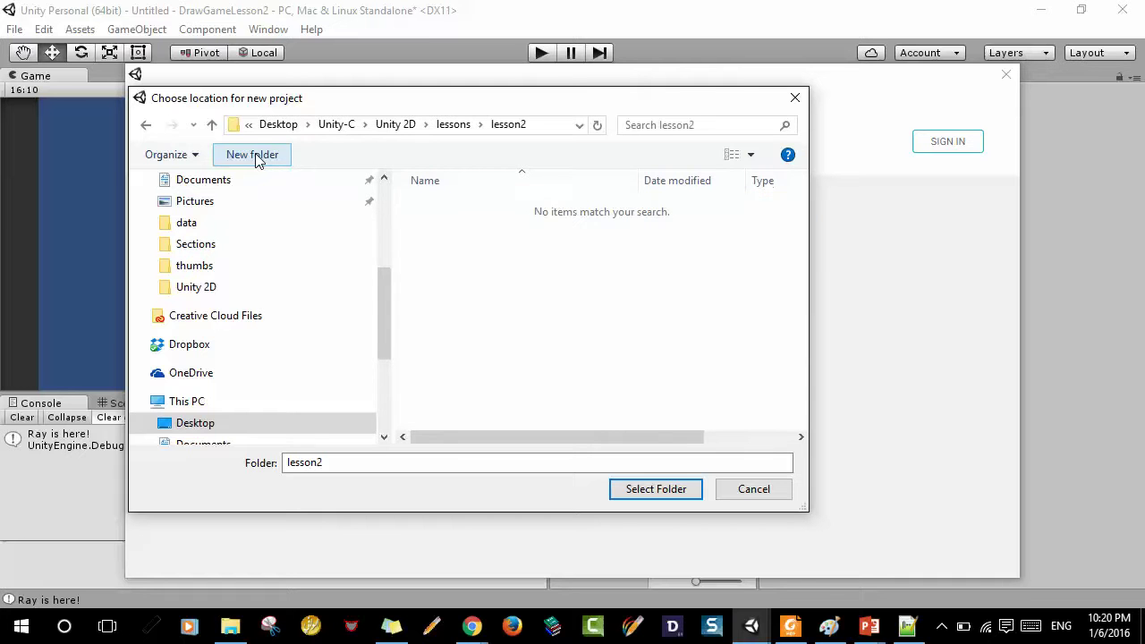
- Pick the lesson2 location and the 3D template, name the project UnityLesson2-3dWorld, and create it
{"action": "left_click", "coordinate": [644, 492]}
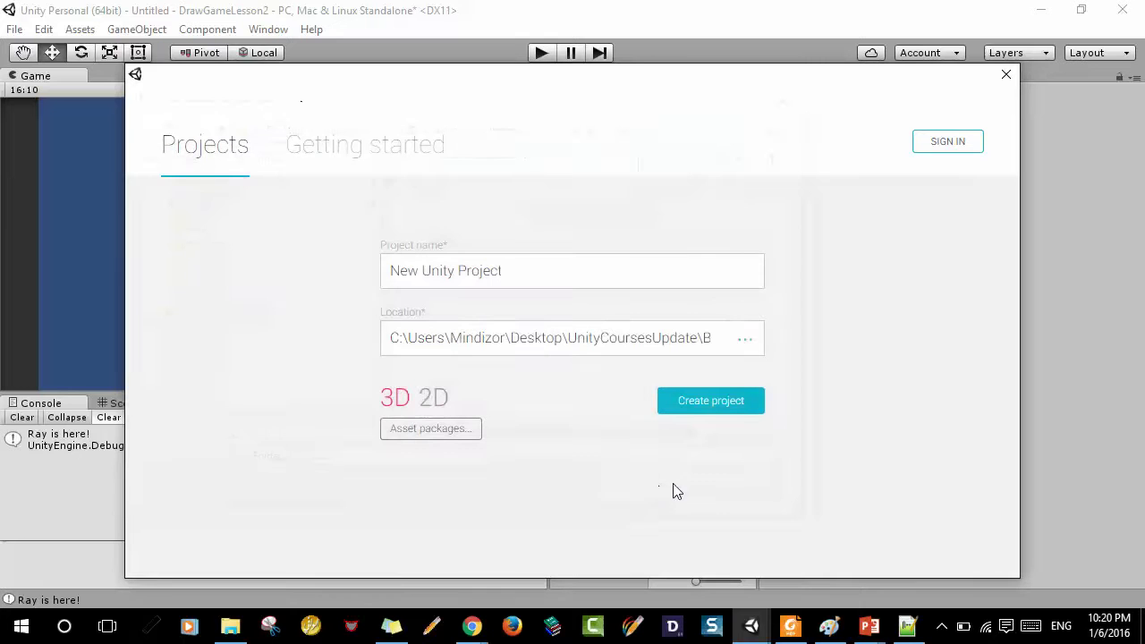
{"action": "left_click", "coordinate": [433, 399]}
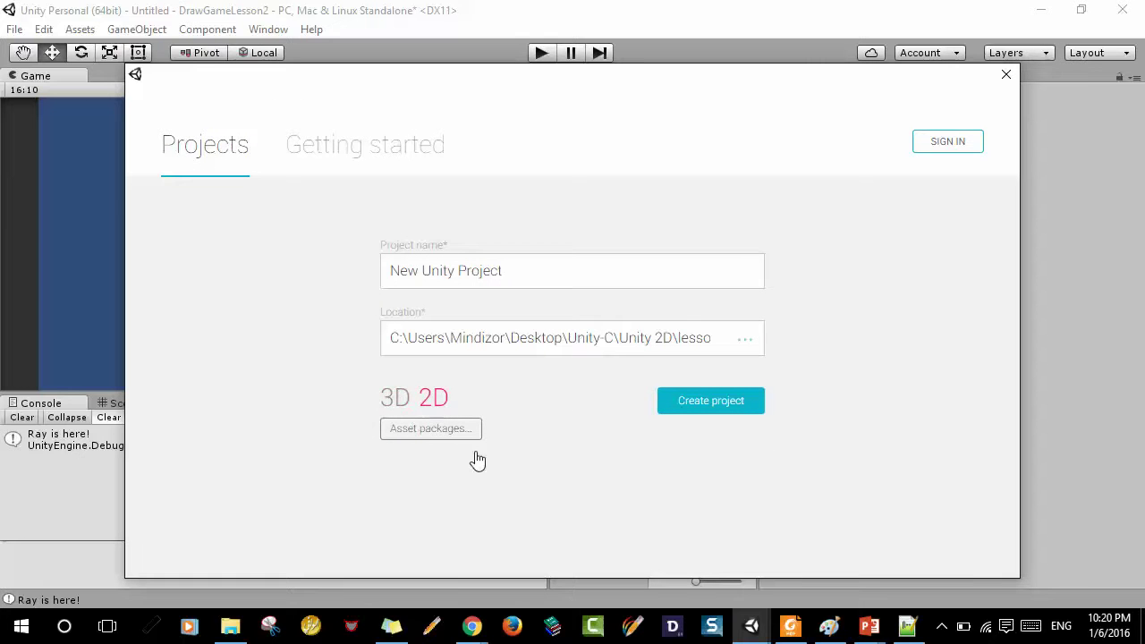
{"action": "left_click", "coordinate": [387, 398]}
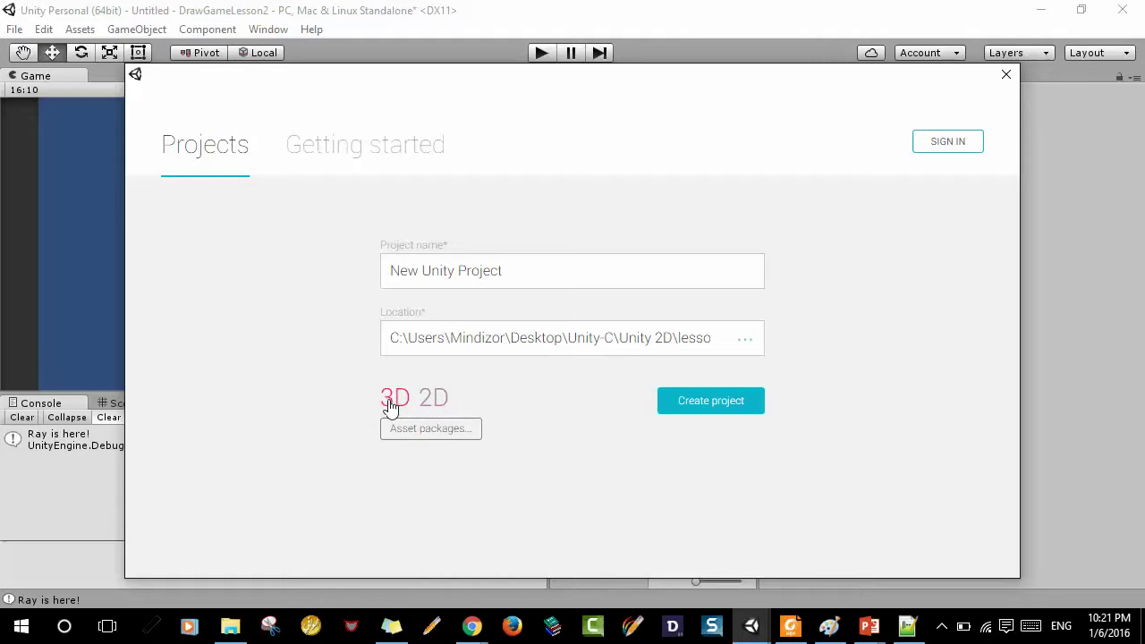
{"action": "left_click_drag", "start_coordinate": [547, 273], "coordinate": [332, 274]}
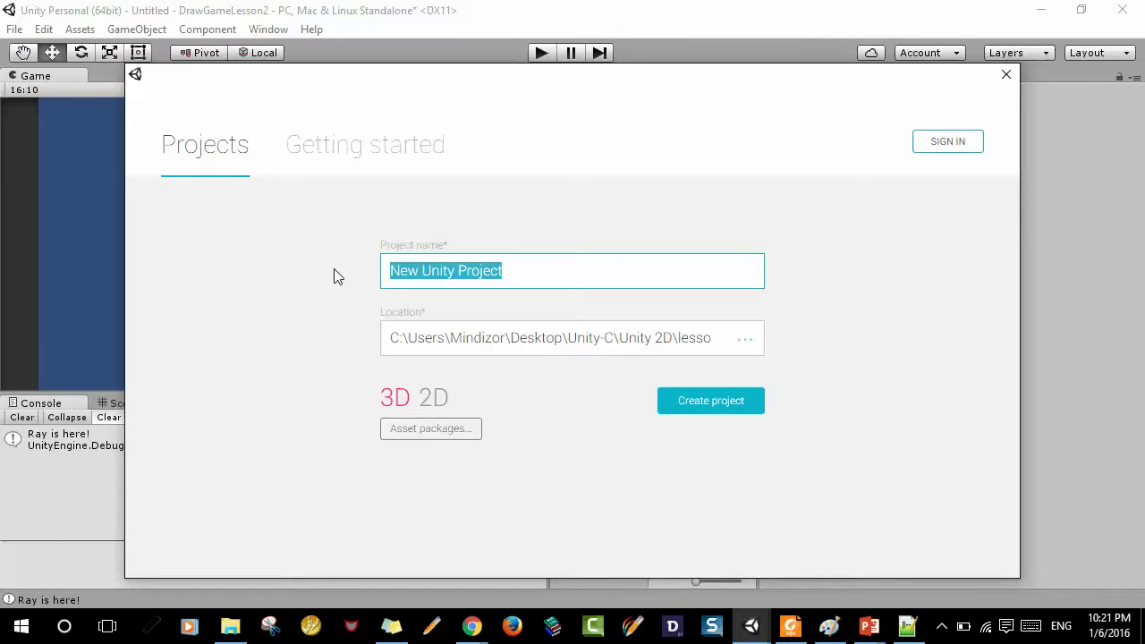
{"action": "type", "text": "UnityLesson2-3dWorld"}
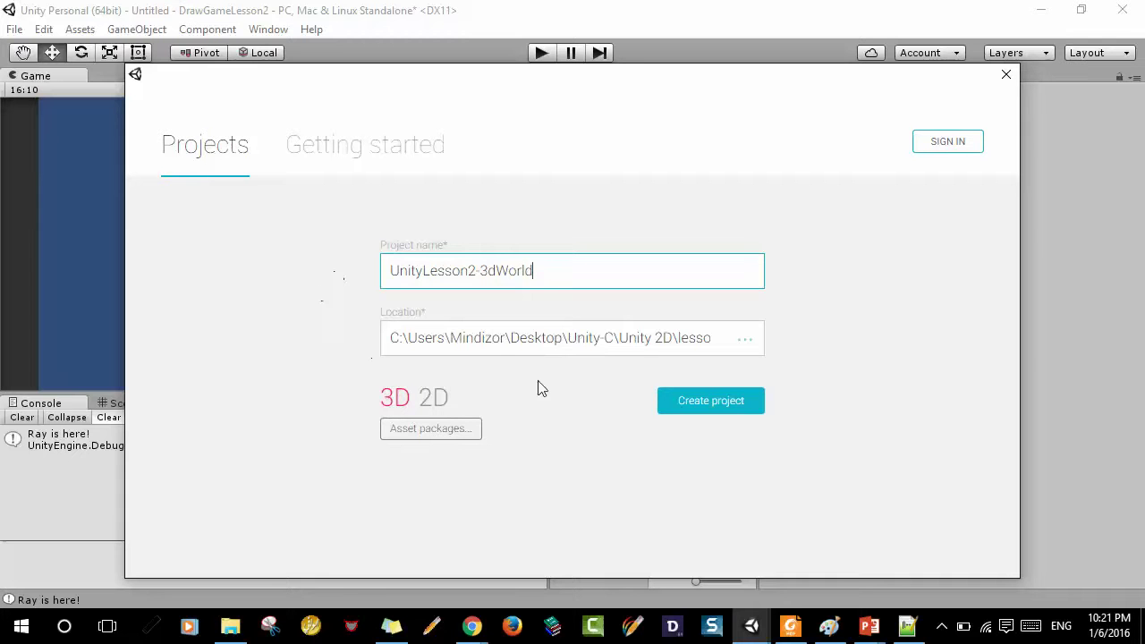
{"action": "left_click", "coordinate": [690, 404]}
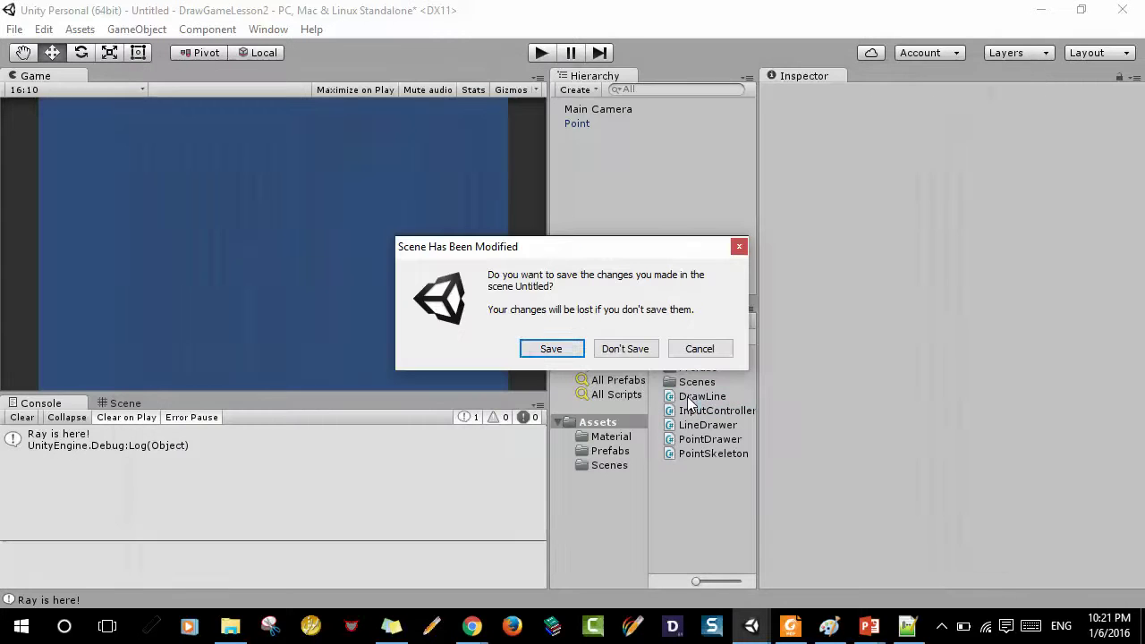
- Discard the unsaved changes to the old Untitled scene
{"action": "left_click", "coordinate": [611, 352]}
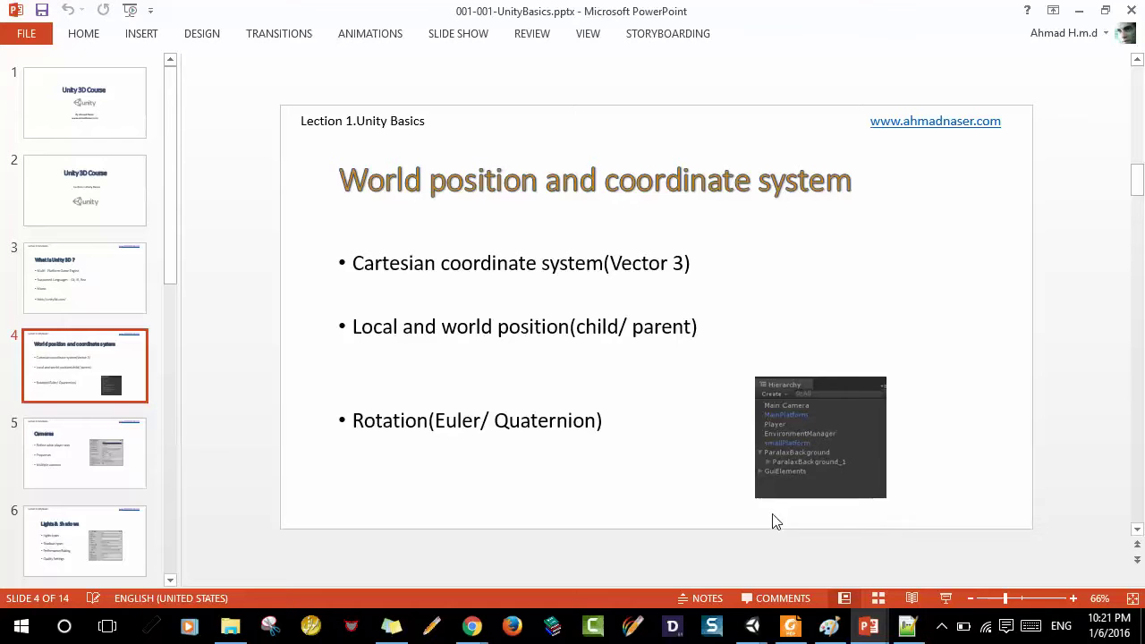
- Switch to the UnityLesson2-3dWorld window and delete the Directional Light from the scene
{"action": "mouse_move", "coordinate": [756, 631]}
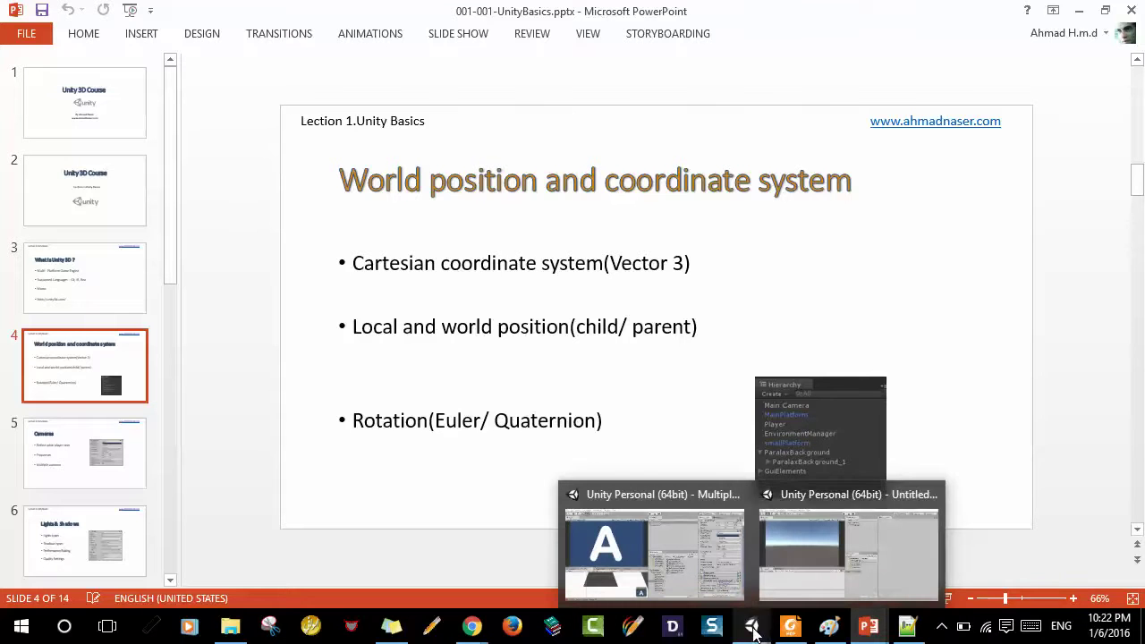
{"action": "mouse_move", "coordinate": [665, 573]}
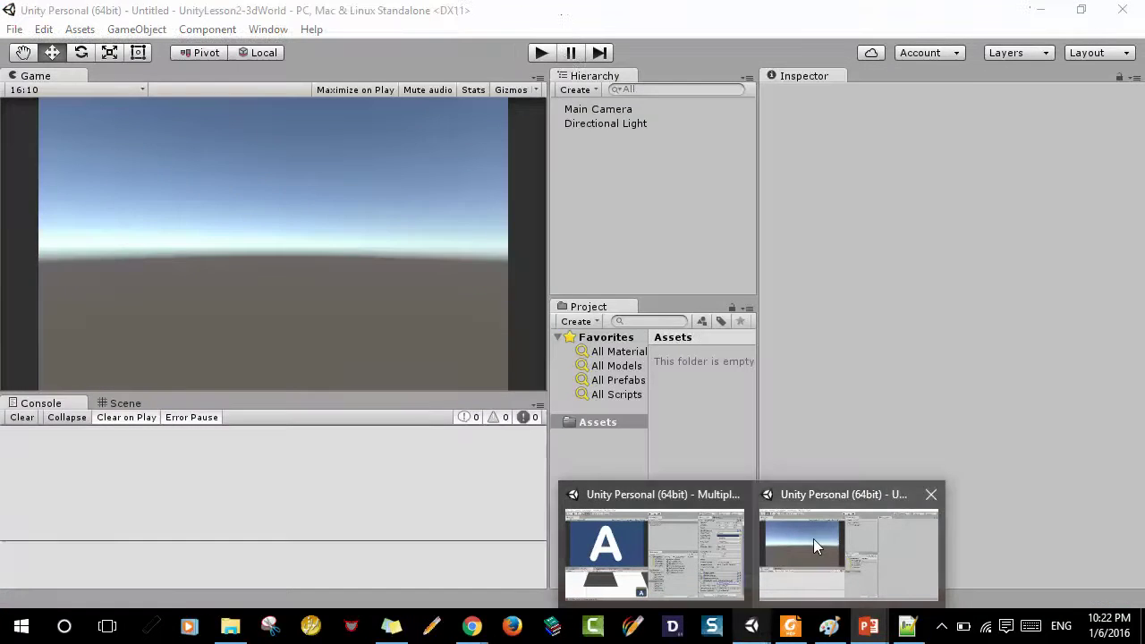
{"action": "left_click", "coordinate": [814, 539]}
{"action": "left_click", "coordinate": [616, 109]}
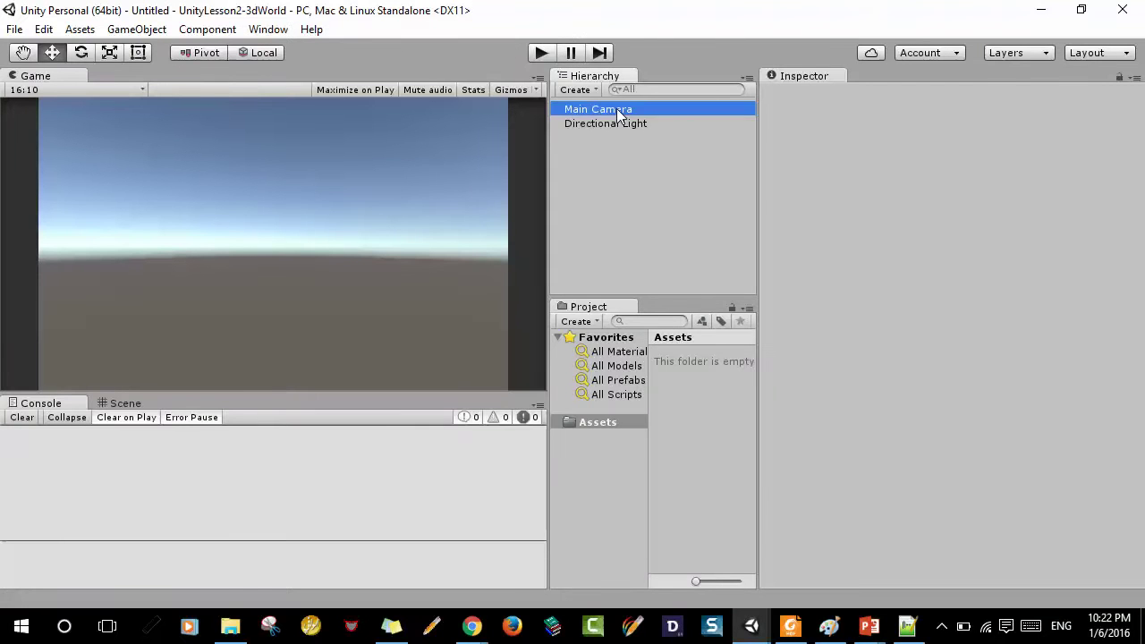
{"action": "left_click", "coordinate": [622, 123]}
{"action": "left_click", "coordinate": [614, 153]}
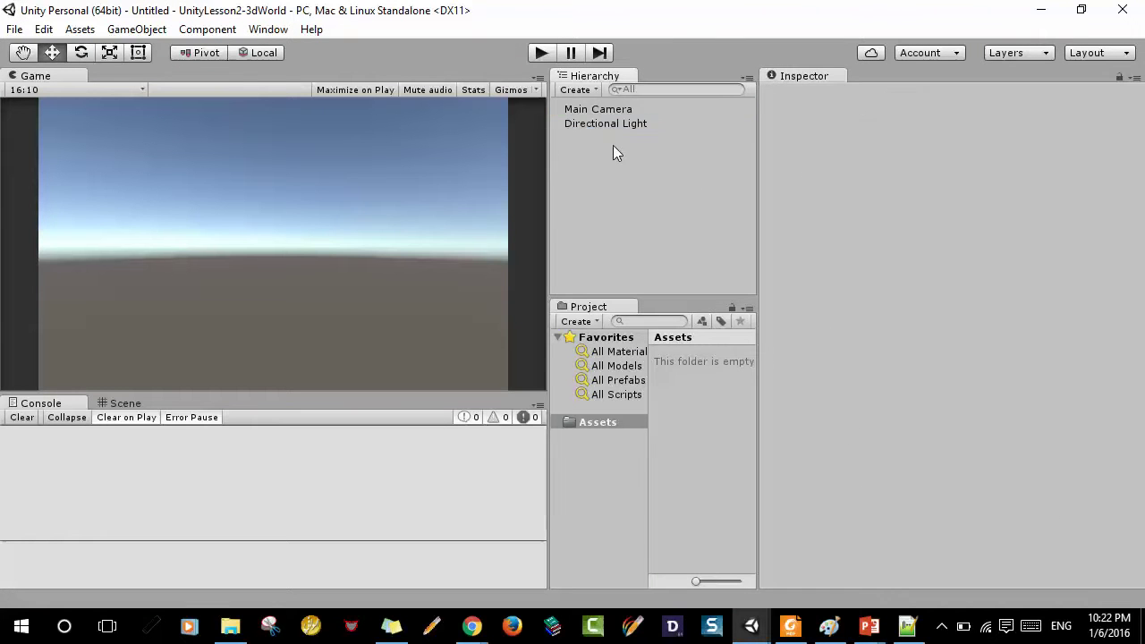
{"action": "left_click", "coordinate": [600, 110]}
{"action": "left_click", "coordinate": [595, 129]}
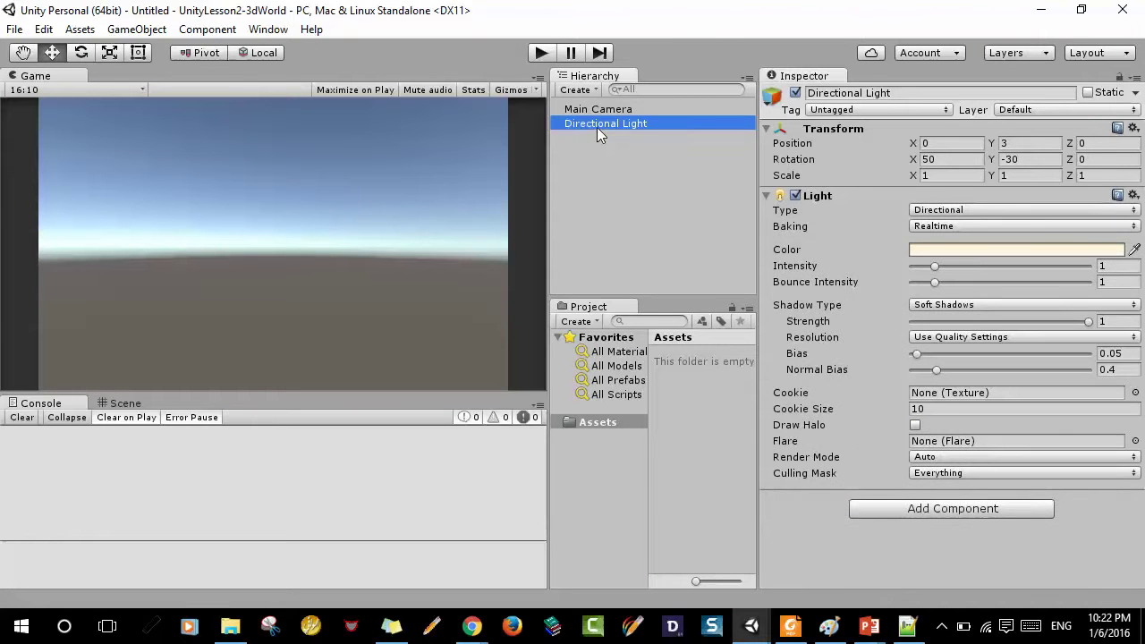
{"action": "right_click", "coordinate": [597, 127]}
{"action": "left_click", "coordinate": [644, 224]}
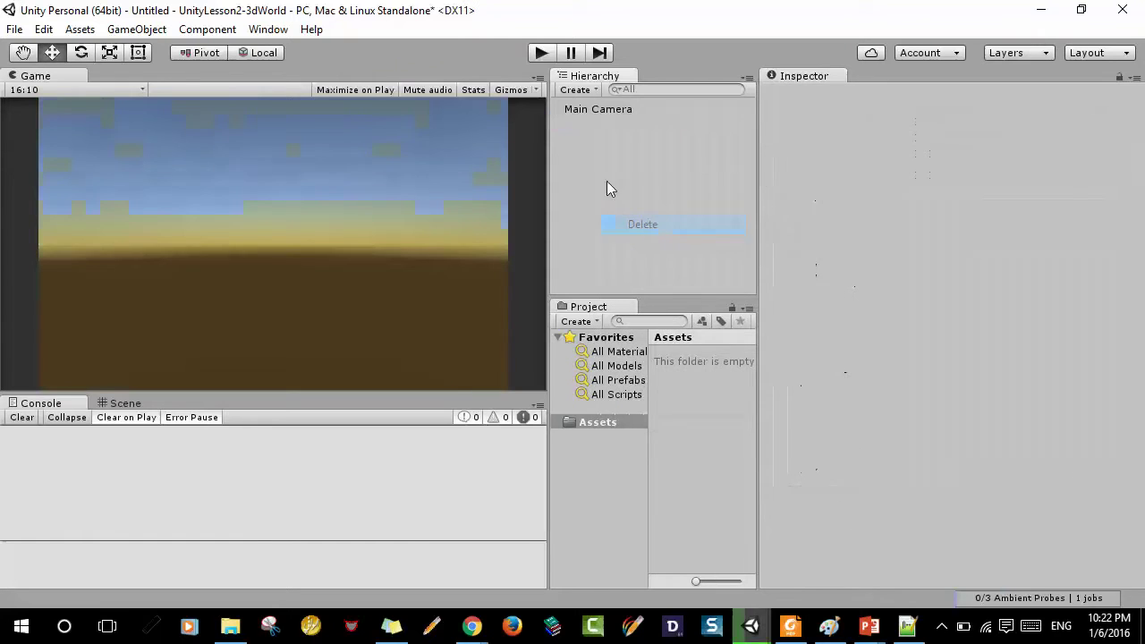
{"action": "left_click", "coordinate": [586, 110]}
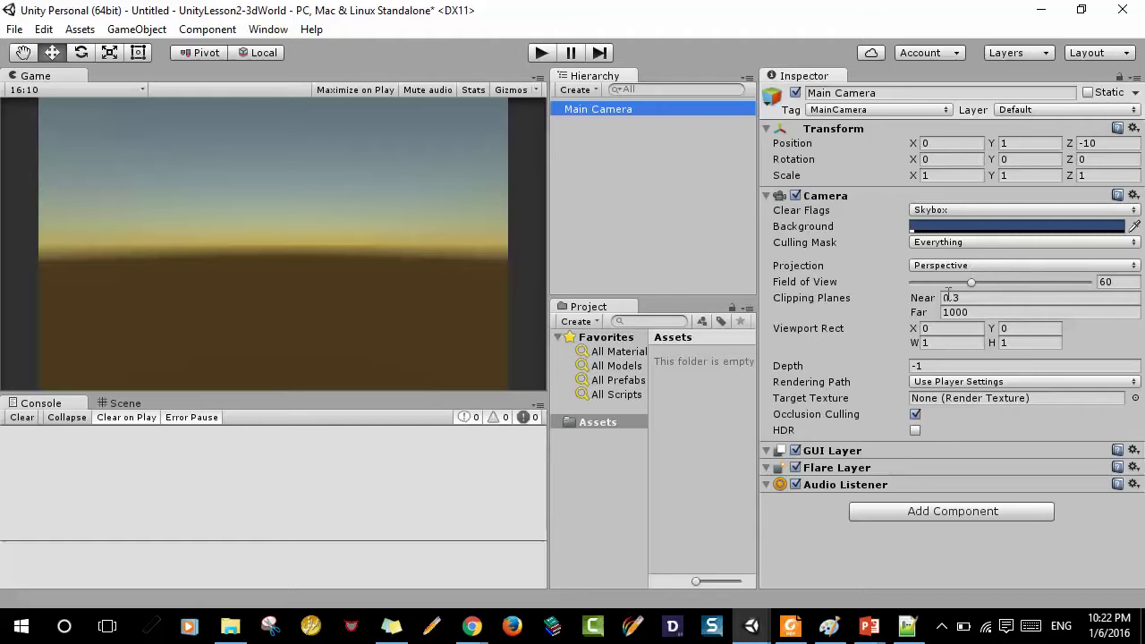
- Add a Cube via GameObject > 3D Object
{"action": "left_click", "coordinate": [136, 29]}
{"action": "mouse_move", "coordinate": [118, 88]}
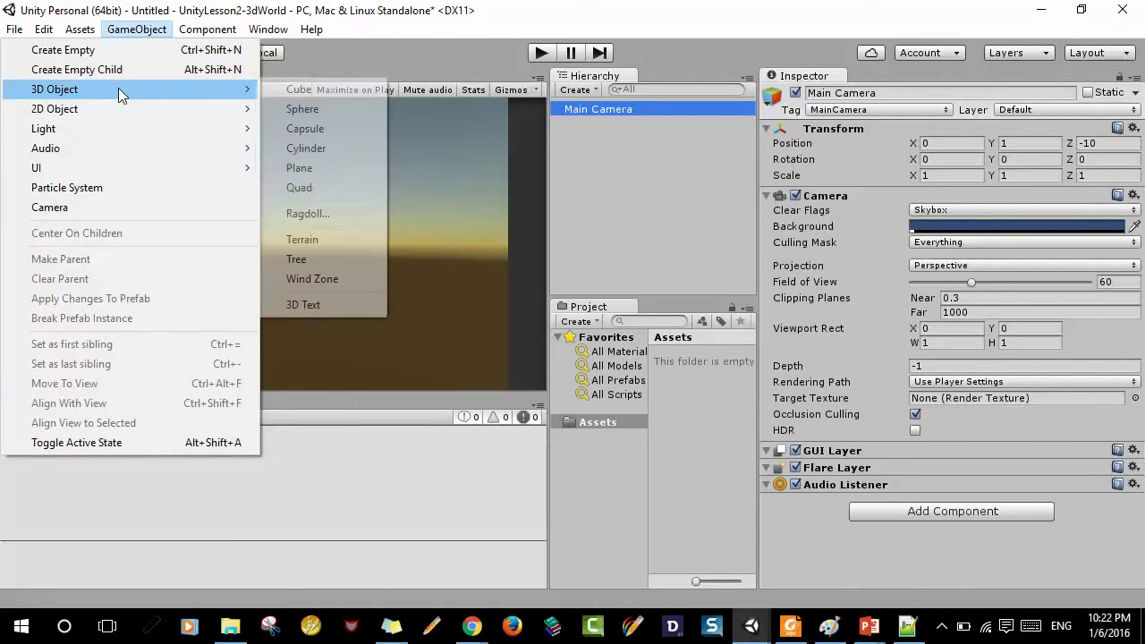
{"action": "left_click", "coordinate": [304, 89]}
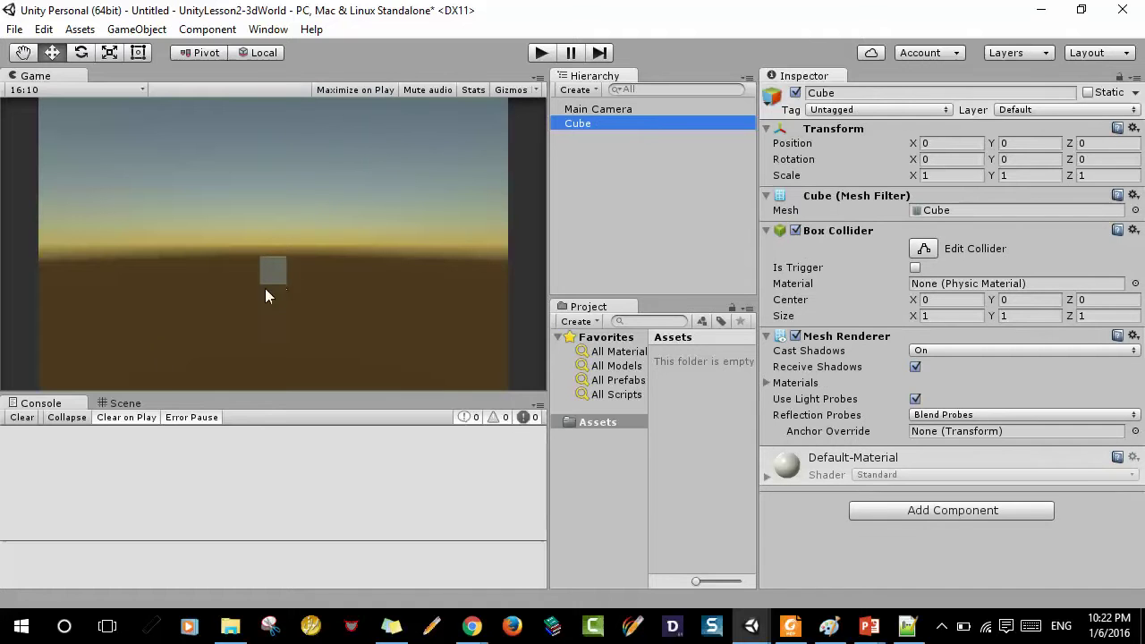
- Enlarge the Scene view, frame the Cube, and orbit around it to see several sides
{"action": "left_click", "coordinate": [134, 405]}
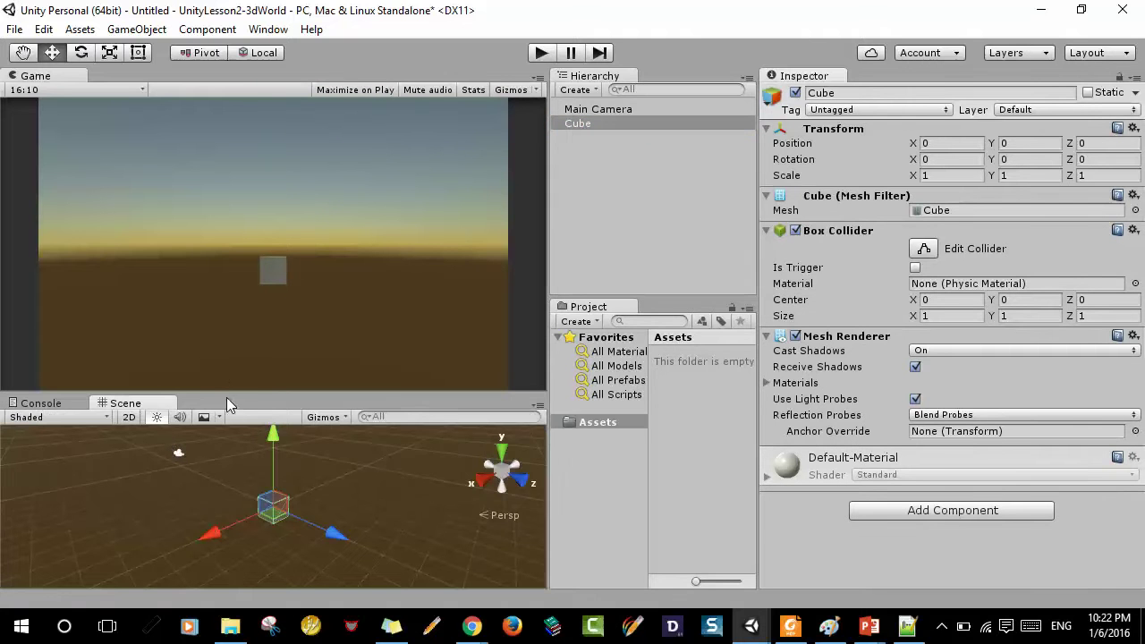
{"action": "left_click_drag", "start_coordinate": [228, 382], "coordinate": [231, 271]}
{"action": "double_click", "coordinate": [597, 127]}
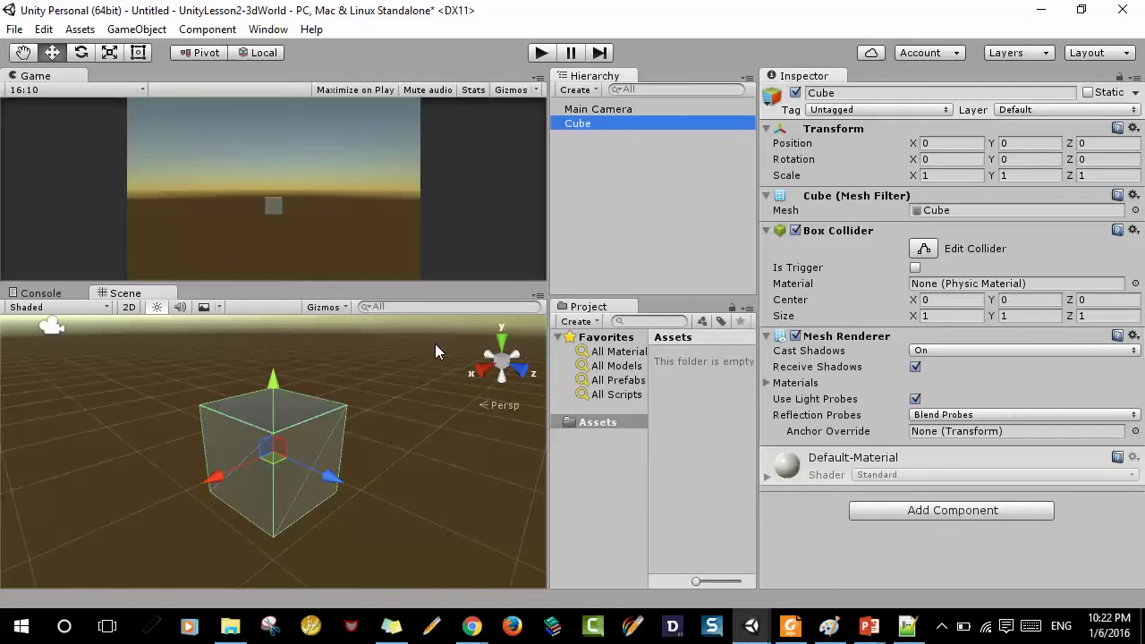
{"action": "key", "text": "alt"}
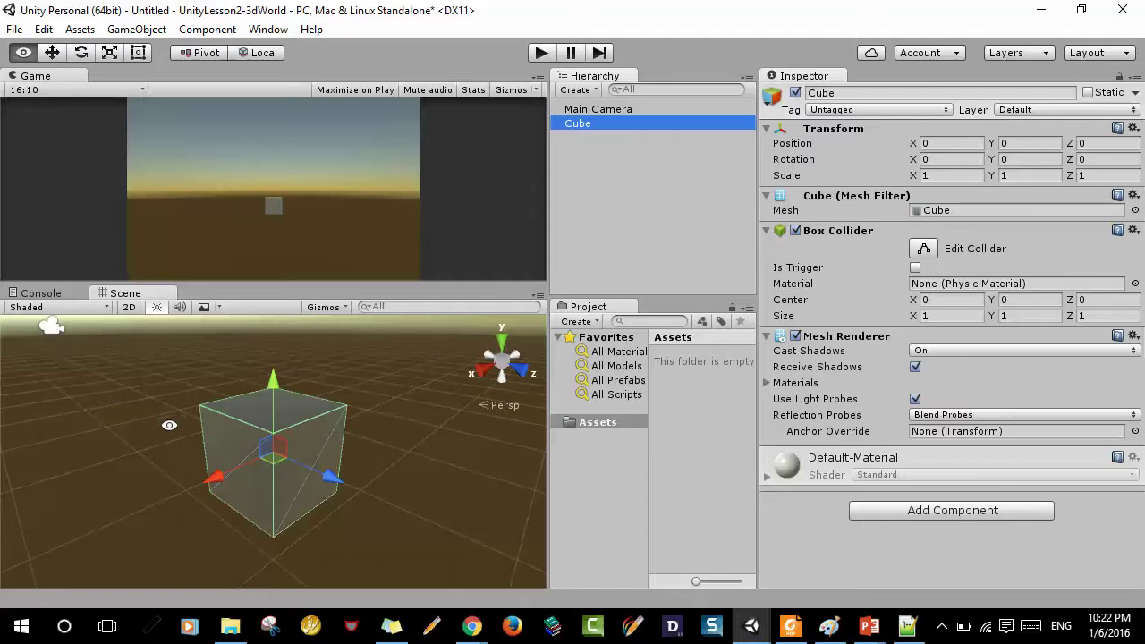
{"action": "mouse_move", "coordinate": [168, 415]}
{"action": "left_mouse_down", "text": "alt"}
{"action": "mouse_move", "coordinate": [376, 494]}
{"action": "mouse_move", "coordinate": [244, 501]}
{"action": "mouse_move", "coordinate": [304, 460]}
{"action": "mouse_move", "coordinate": [1141, 458]}
{"action": "left_mouse_up", "text": "alt"}
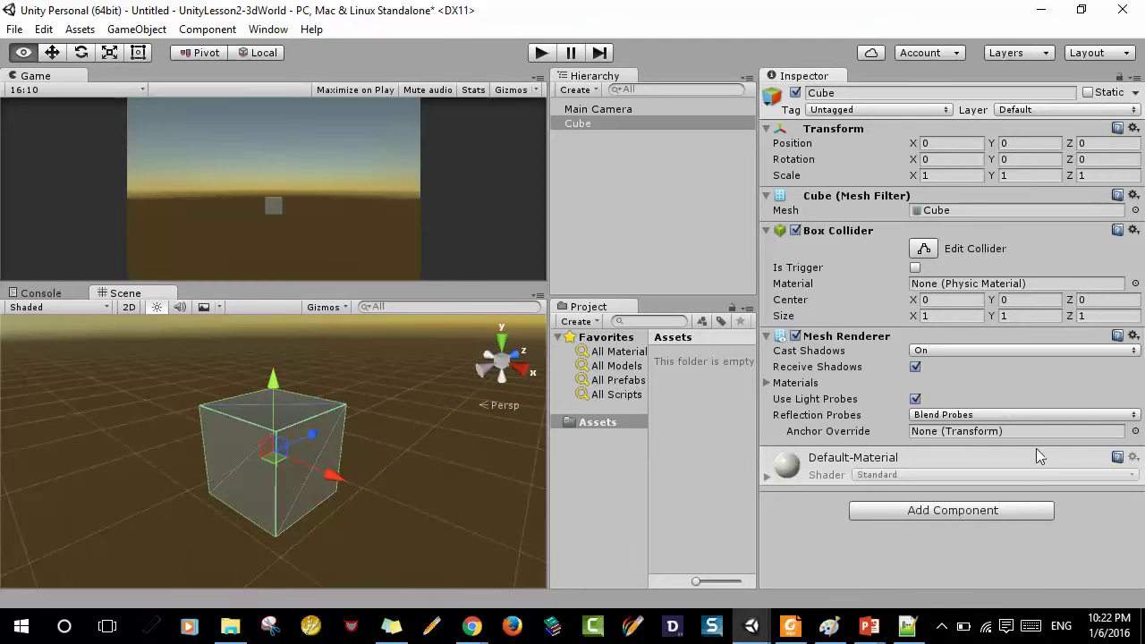
{"action": "mouse_move", "coordinate": [446, 413]}
{"action": "left_mouse_down", "text": "alt"}
{"action": "mouse_move", "coordinate": [124, 404]}
{"action": "mouse_move", "coordinate": [382, 466]}
{"action": "mouse_move", "coordinate": [420, 459]}
{"action": "mouse_move", "coordinate": [269, 451]}
{"action": "left_mouse_up", "text": "alt"}
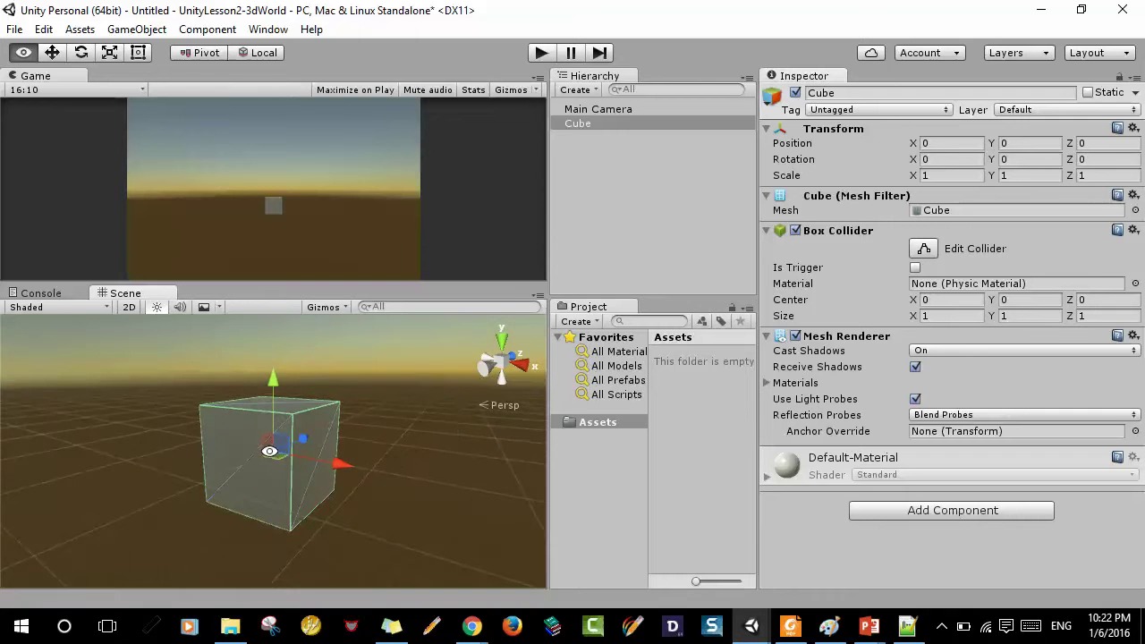
{"action": "left_click_drag", "start_coordinate": [269, 451], "coordinate": [476, 499], "text": "alt"}
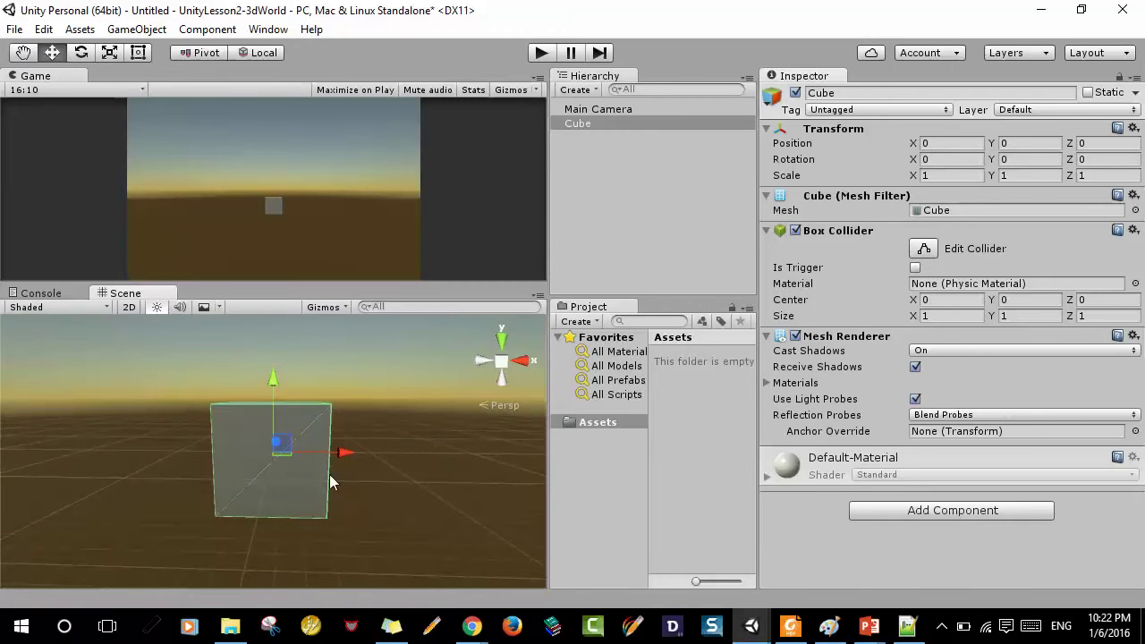
{"action": "mouse_move", "coordinate": [348, 493]}
{"action": "left_mouse_down", "text": "alt"}
{"action": "mouse_move", "coordinate": [361, 510]}
{"action": "mouse_move", "coordinate": [478, 513]}
{"action": "left_mouse_up", "text": "alt"}
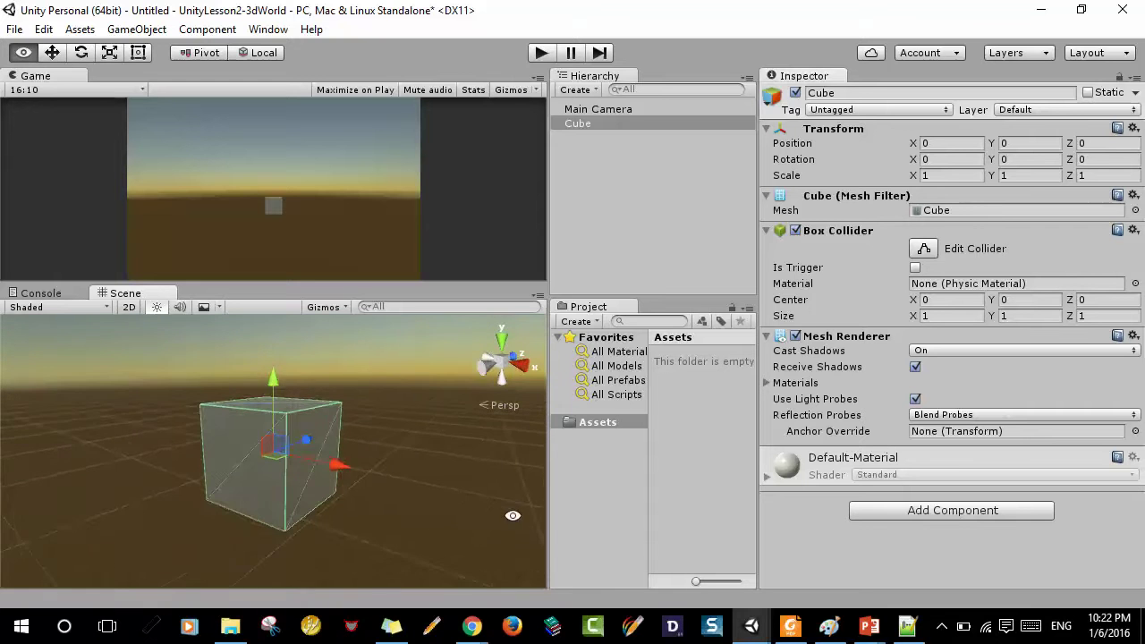
{"action": "left_click", "coordinate": [582, 120]}
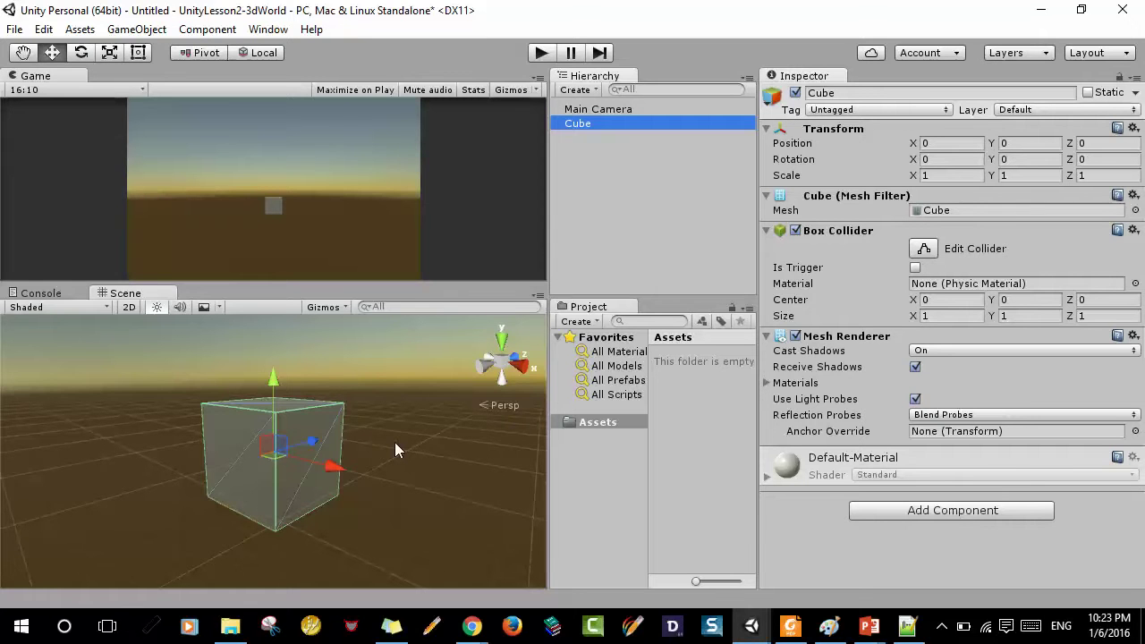
{"action": "mouse_move", "coordinate": [394, 450]}
{"action": "left_mouse_down", "text": "alt"}
{"action": "mouse_move", "coordinate": [451, 478]}
{"action": "mouse_move", "coordinate": [417, 462]}
{"action": "left_mouse_up", "text": "alt"}
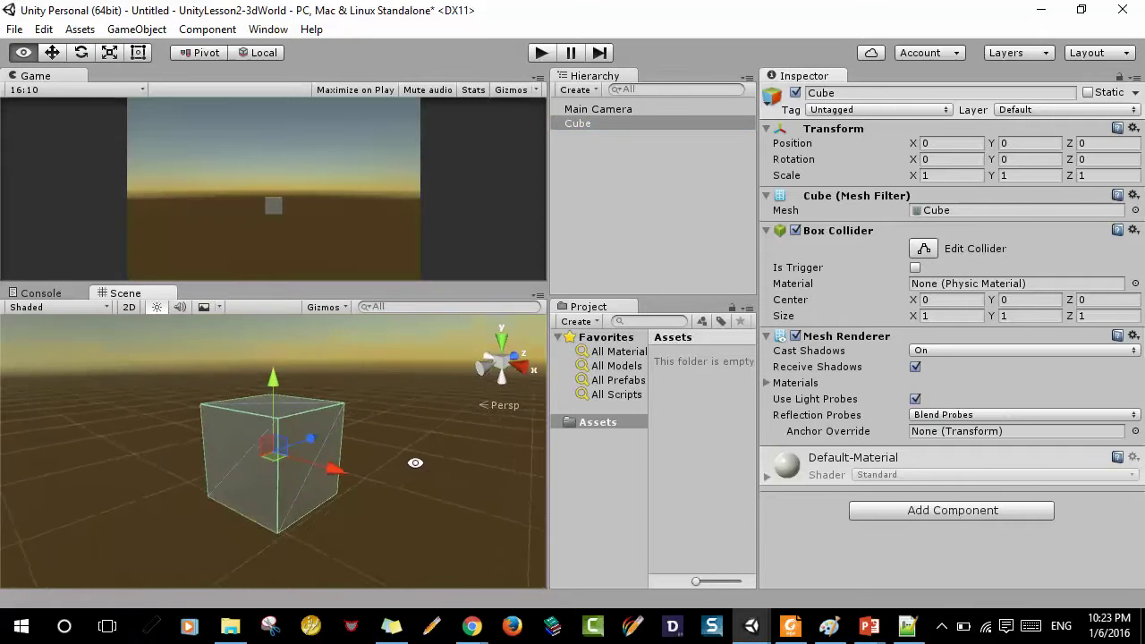
- Duplicate Cube, rename the copy to Child, and drag it under Cube in the Hierarchy
{"action": "right_click", "coordinate": [576, 124]}
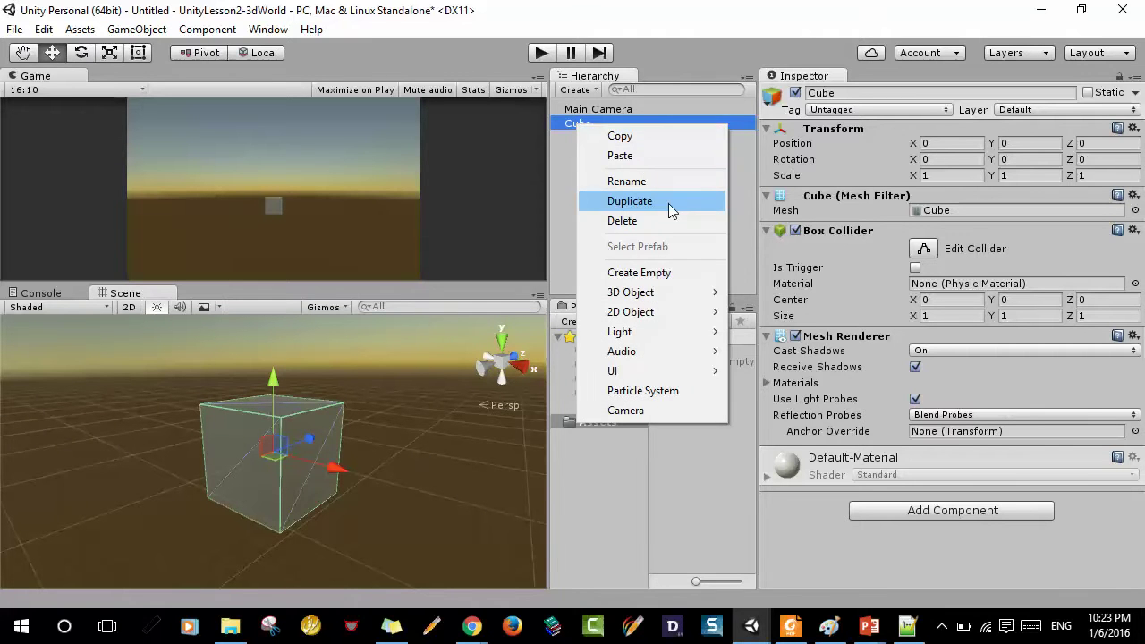
{"action": "left_click", "coordinate": [660, 201]}
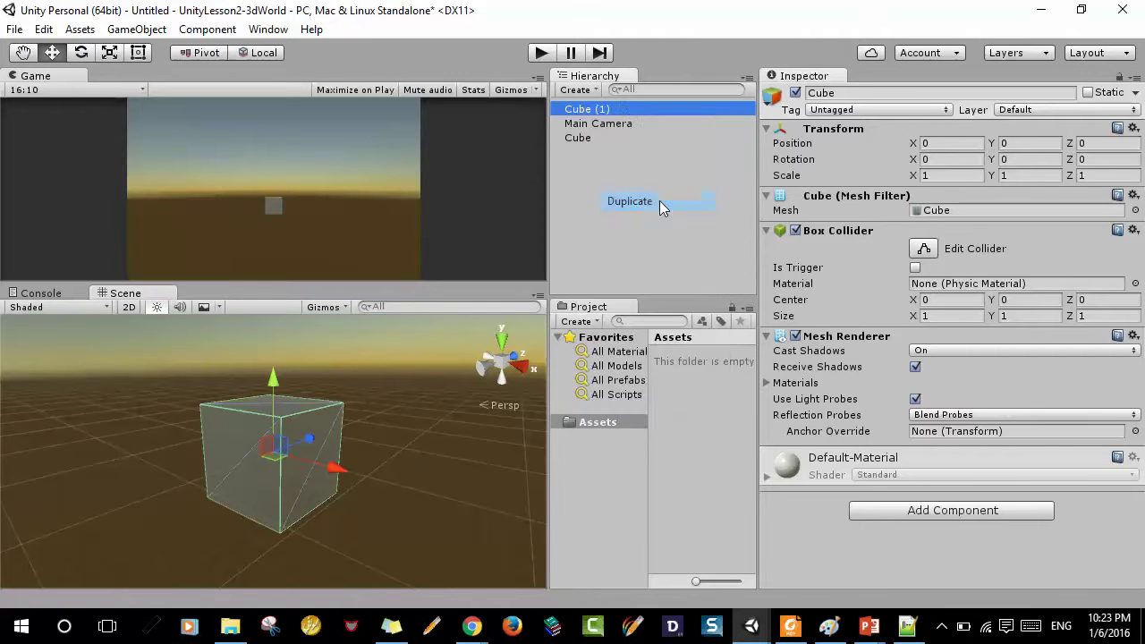
{"action": "left_click", "coordinate": [881, 93]}
{"action": "type", "text": "Chil"}
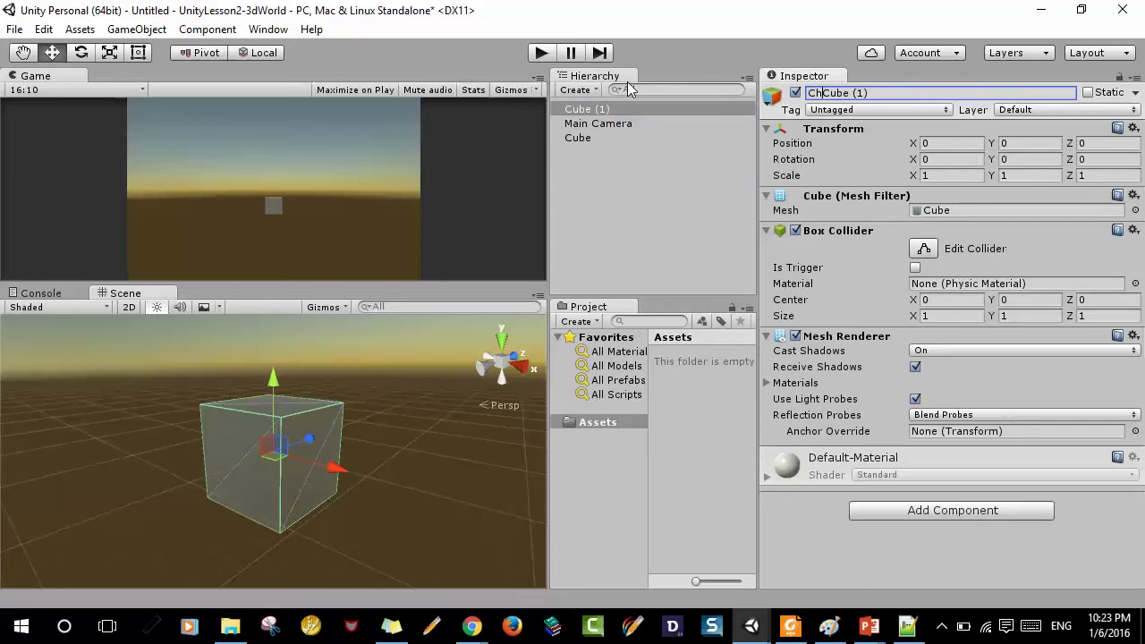
{"action": "key", "text": "ctrl+a"}
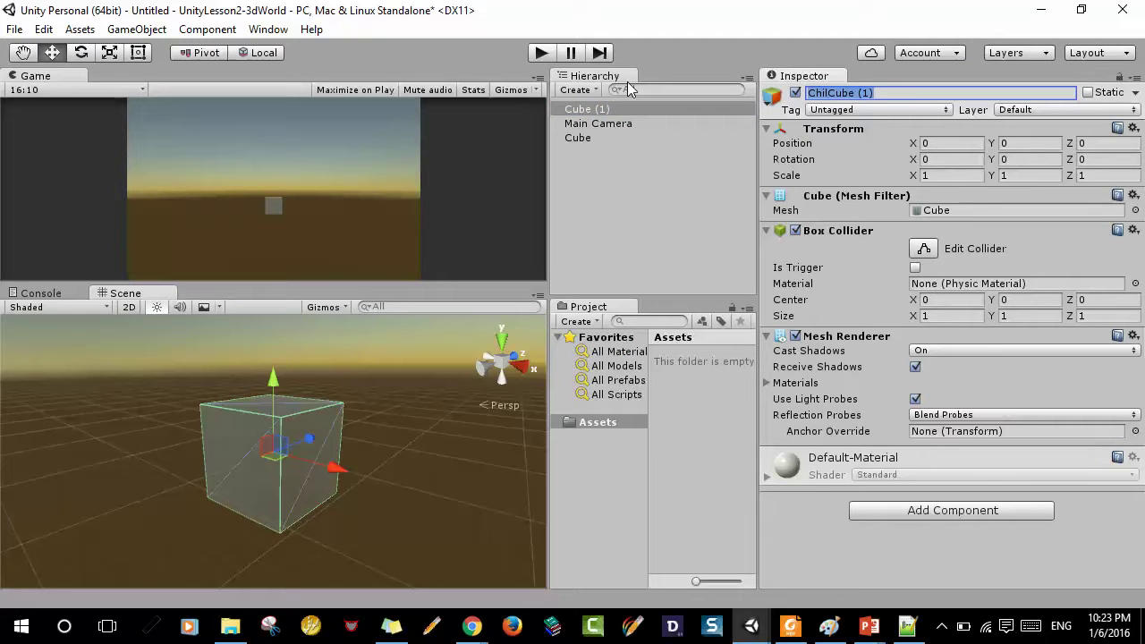
{"action": "type", "text": "Child"}
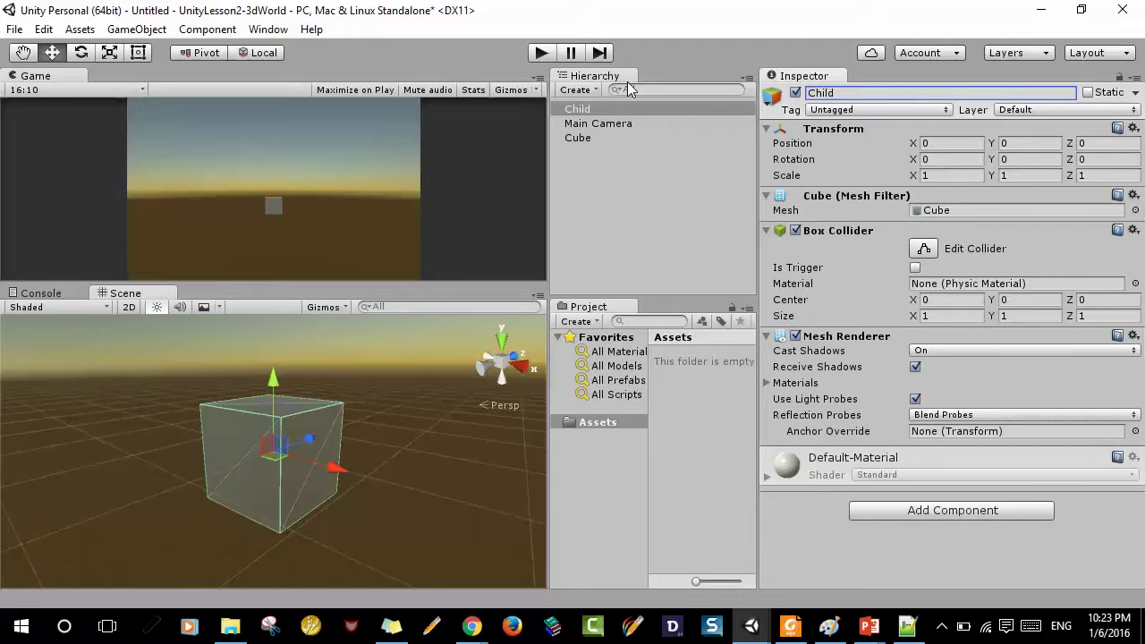
{"action": "left_click_drag", "start_coordinate": [591, 110], "coordinate": [588, 144]}
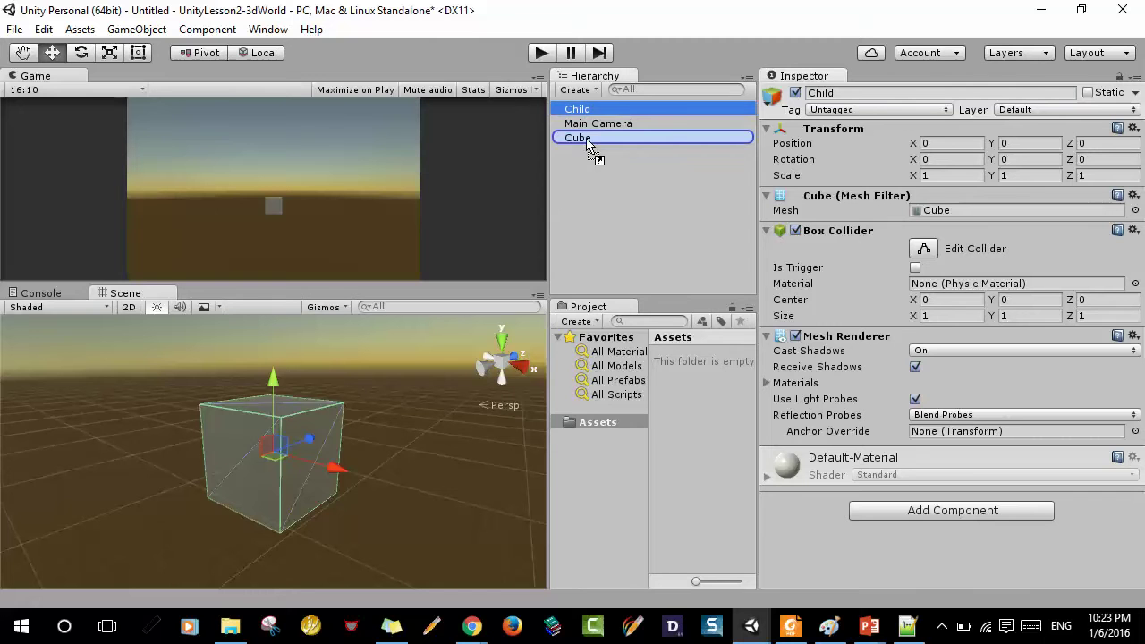
{"action": "left_click_drag", "start_coordinate": [588, 142], "coordinate": [606, 137]}
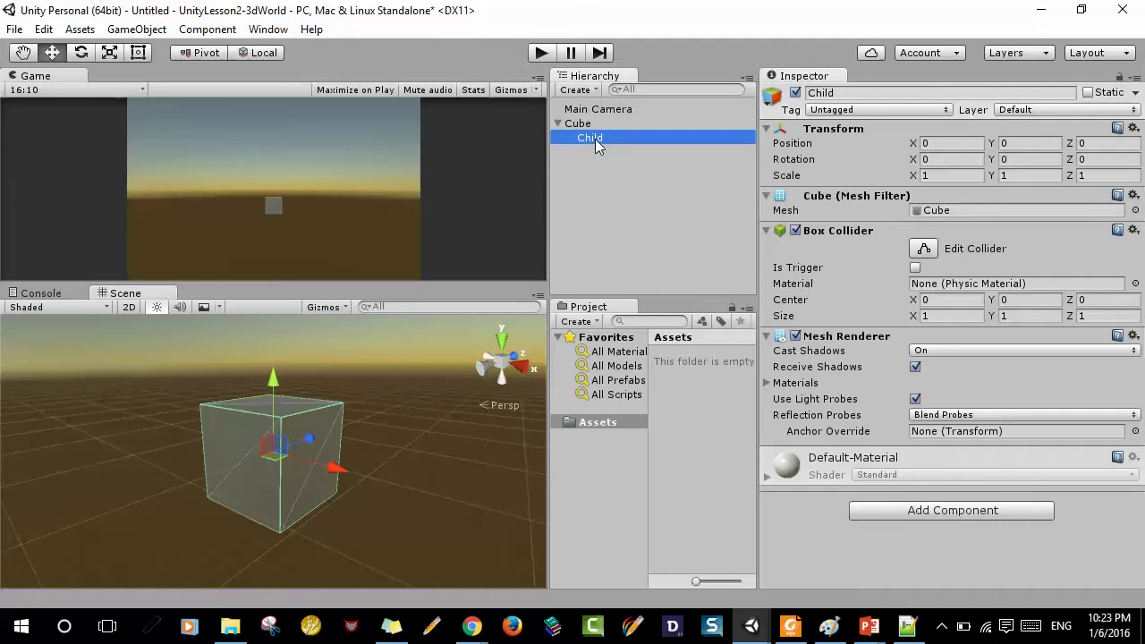
- Set Child's scale to 0.5 on X, Y and Z
{"action": "left_click", "coordinate": [595, 139]}
{"action": "key", "text": "Return"}
{"action": "left_click", "coordinate": [954, 176]}
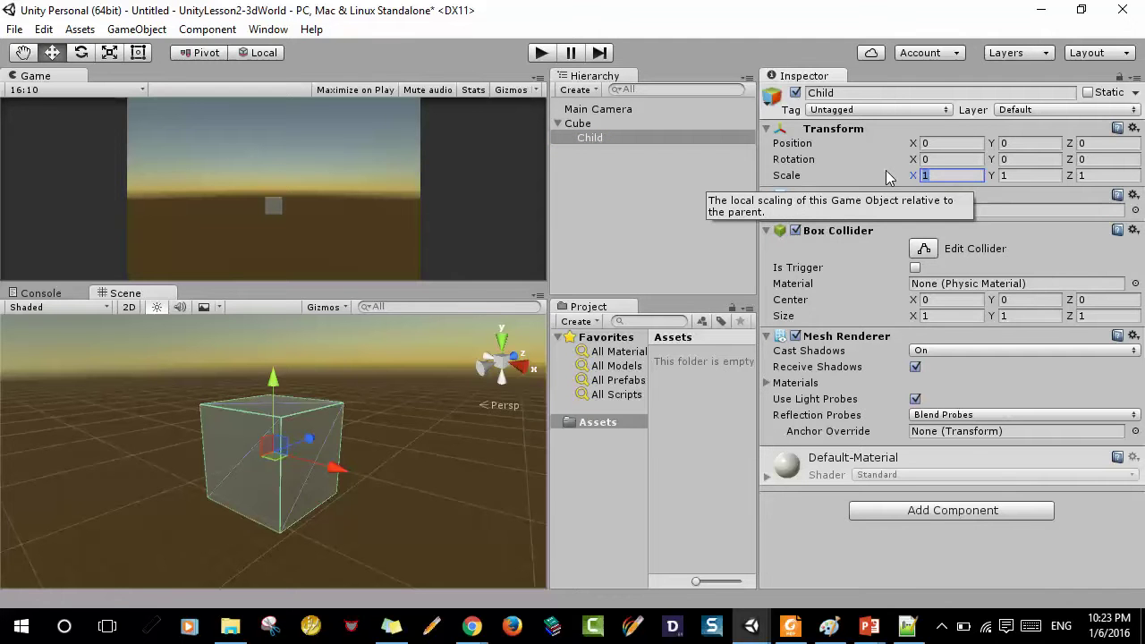
{"action": "type", "text": "0.4"}
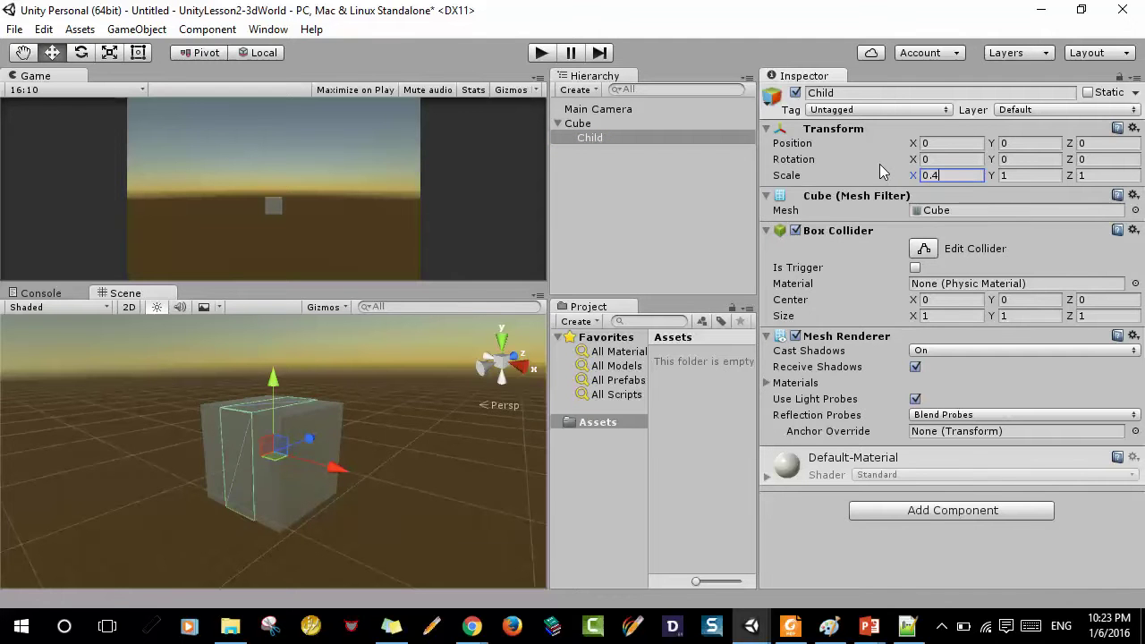
{"action": "key", "text": "BackSpace"}
{"action": "type", "text": "5"}
{"action": "key", "text": "Return"}
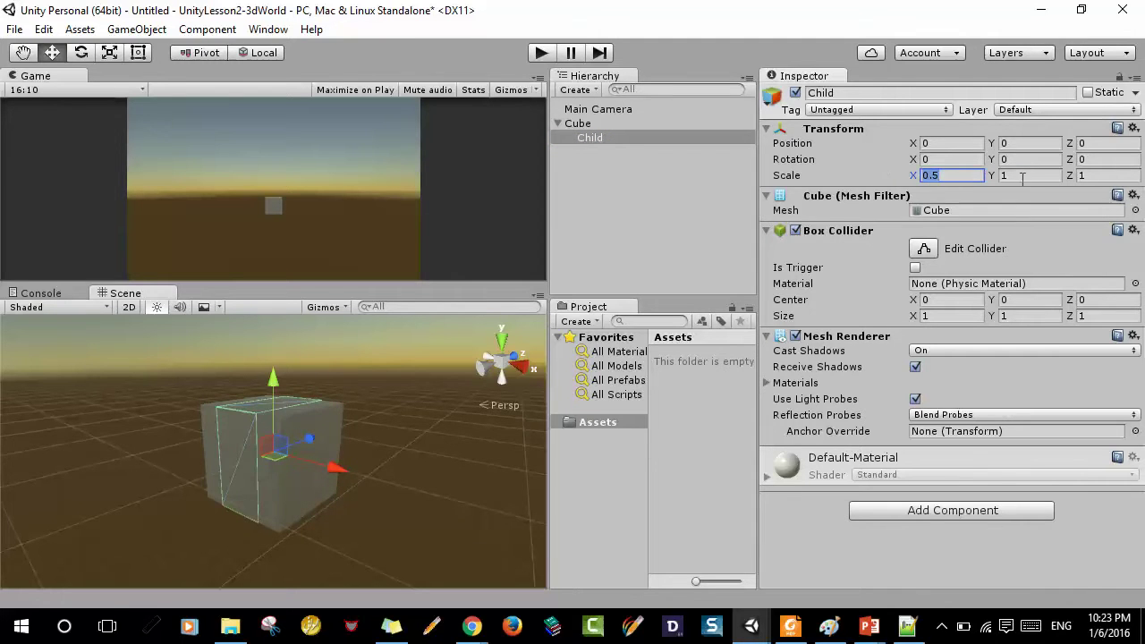
{"action": "left_click", "coordinate": [1029, 175]}
{"action": "type", "text": "0.5"}
{"action": "key", "text": "Tab"}
{"action": "type", "text": "0.5"}
{"action": "left_click", "coordinate": [1030, 175]}
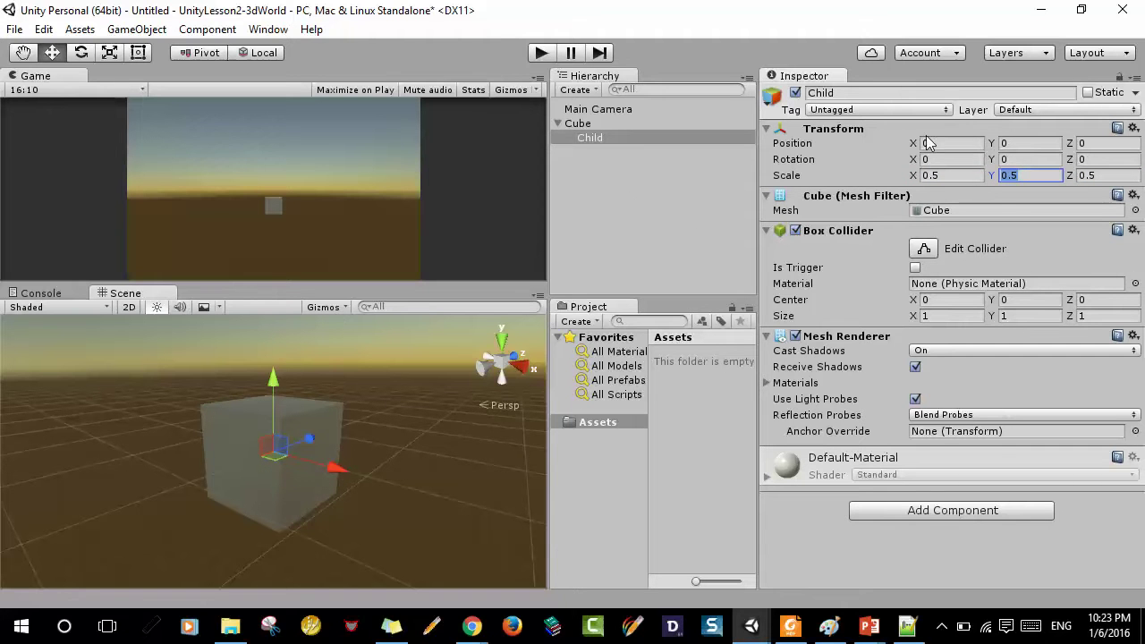
- Offset Child to about X 0.79 and orbit to see both cubes
{"action": "left_click_drag", "start_coordinate": [920, 150], "coordinate": [955, 146]}
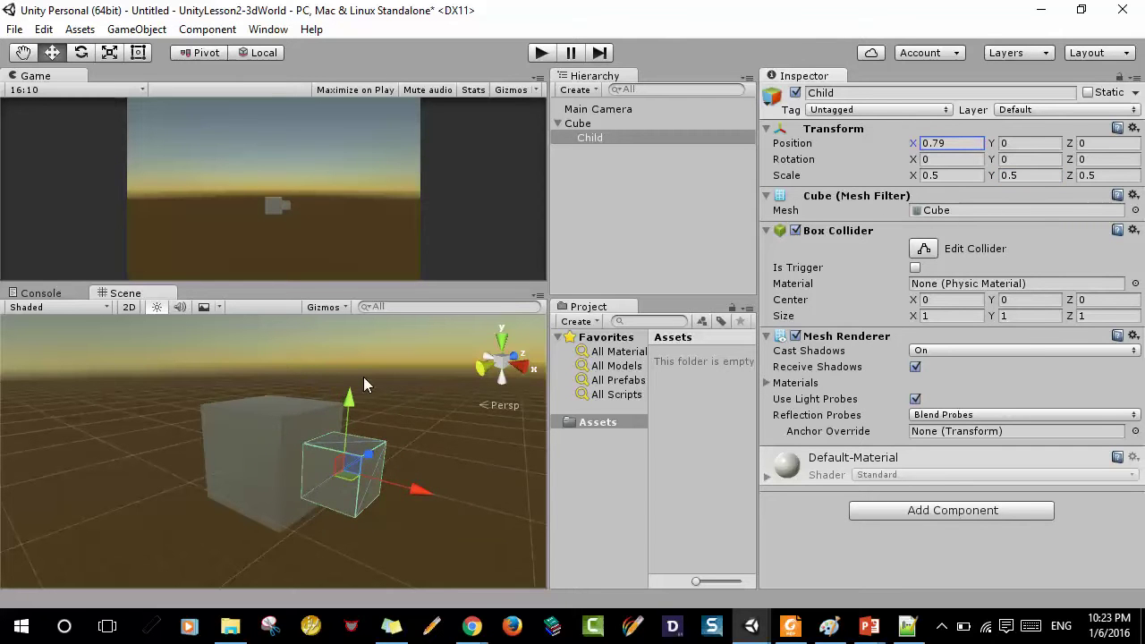
{"action": "mouse_move", "coordinate": [271, 437]}
{"action": "left_mouse_down", "text": "alt"}
{"action": "mouse_move", "coordinate": [24, 547]}
{"action": "mouse_move", "coordinate": [426, 444]}
{"action": "mouse_move", "coordinate": [471, 269]}
{"action": "left_mouse_up", "text": "alt"}
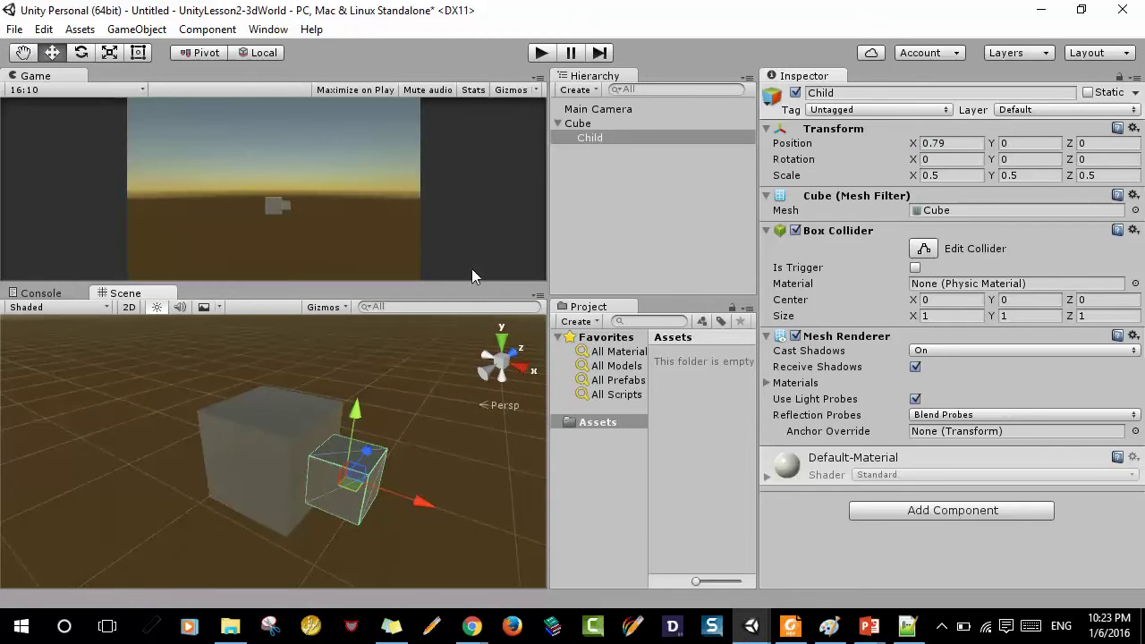
{"action": "left_click", "coordinate": [601, 137]}
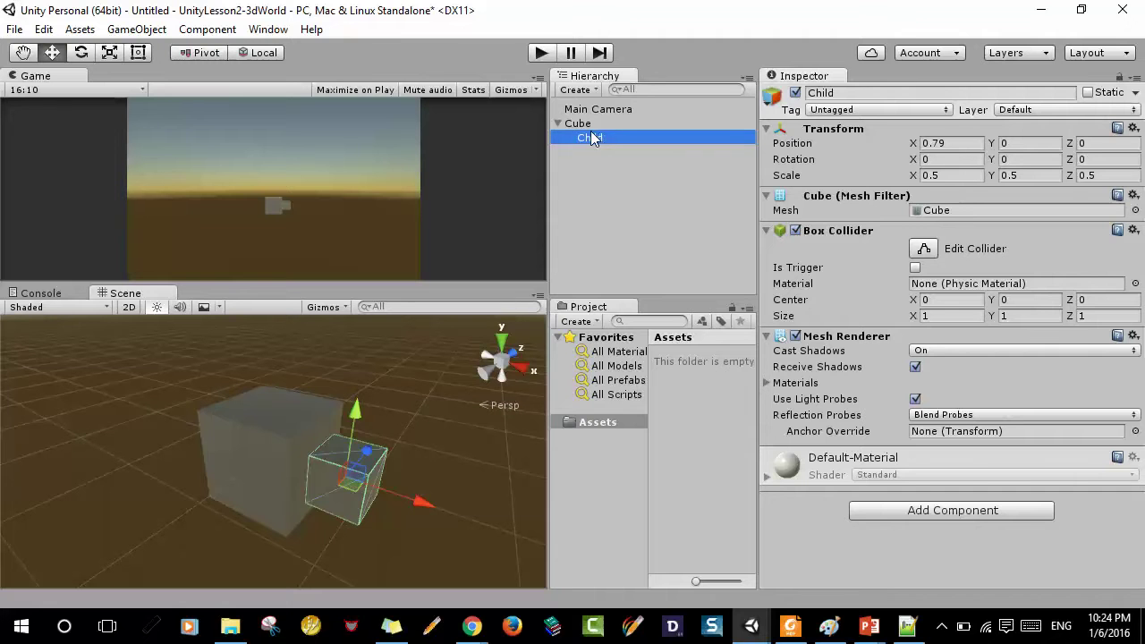
{"action": "left_click", "coordinate": [586, 126]}
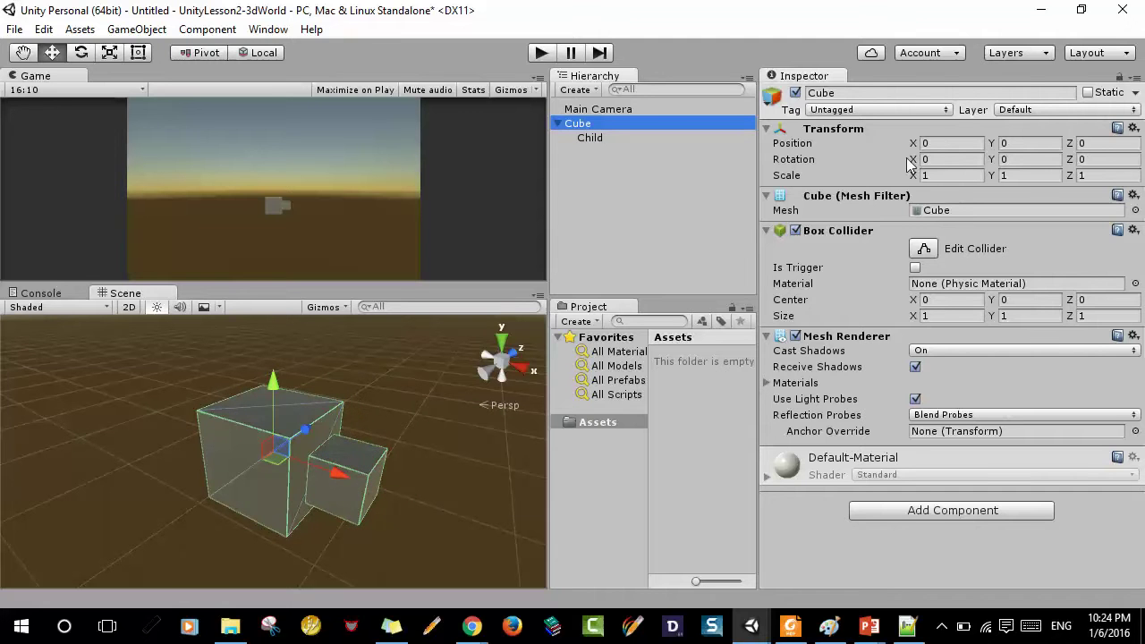
{"action": "mouse_move", "coordinate": [833, 148]}
{"action": "left_click", "coordinate": [591, 138]}
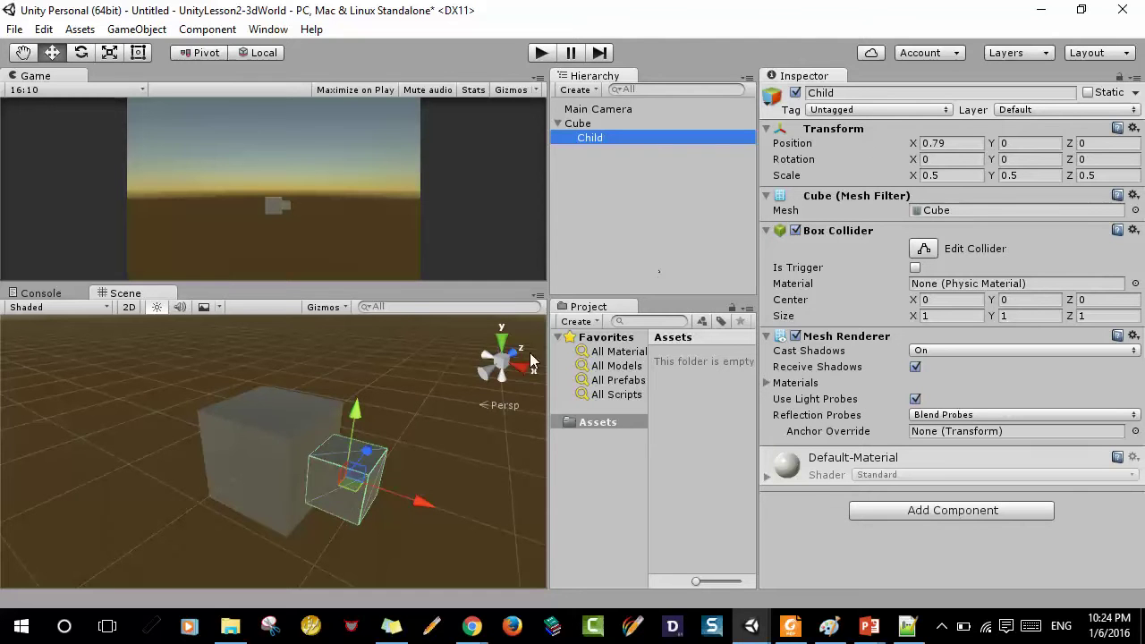
{"action": "left_click_drag", "start_coordinate": [313, 465], "coordinate": [393, 471], "text": "alt"}
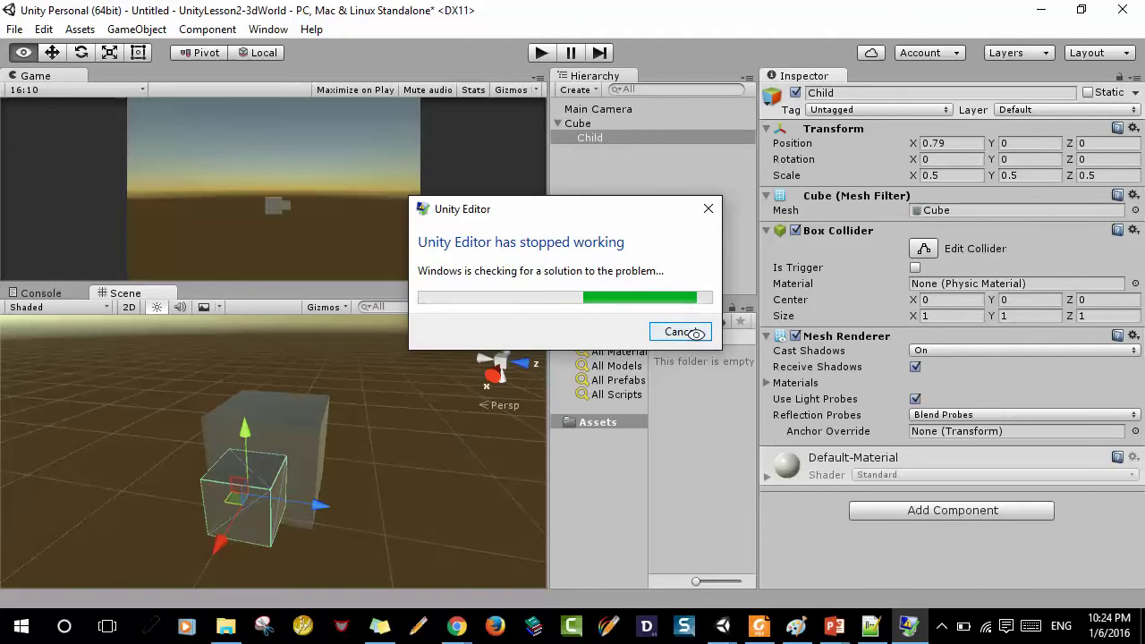
- Cancel the 'Unity Editor has stopped working' crash dialogs
{"action": "left_click", "coordinate": [695, 333]}
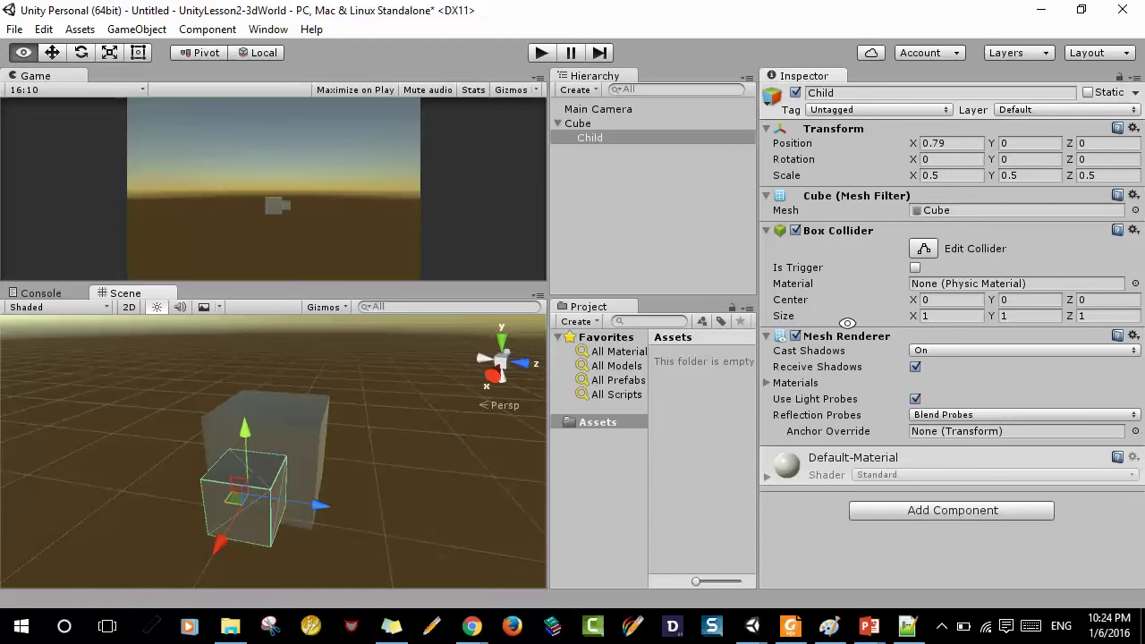
{"action": "left_click", "coordinate": [677, 333]}
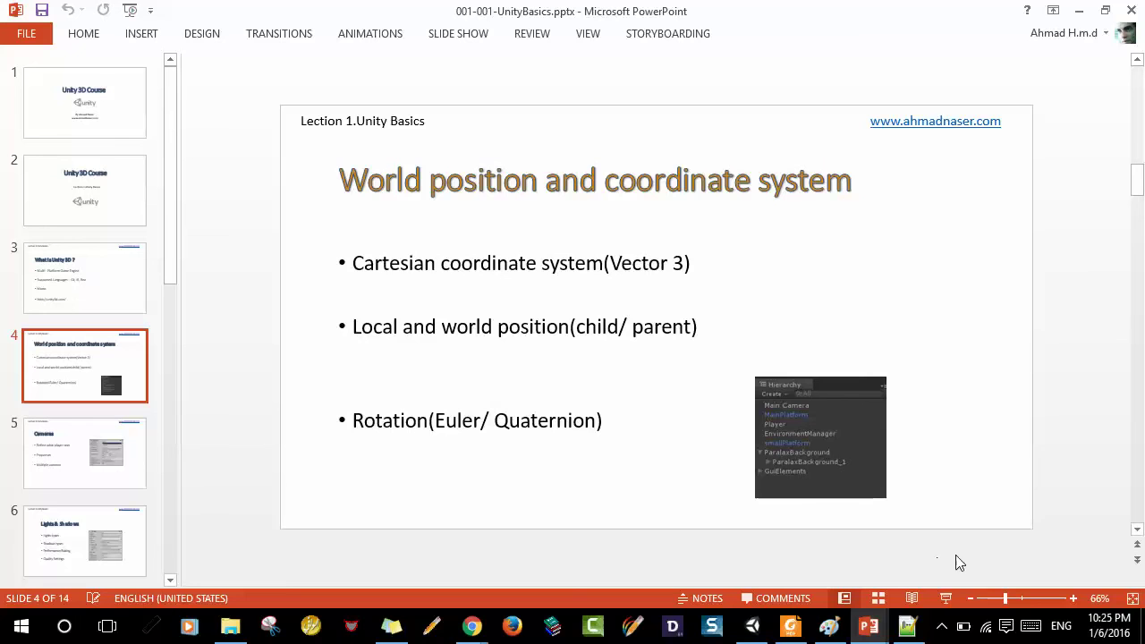
- Expand the hidden-icons tray from the taskbar chevron
{"action": "left_click", "coordinate": [942, 626]}
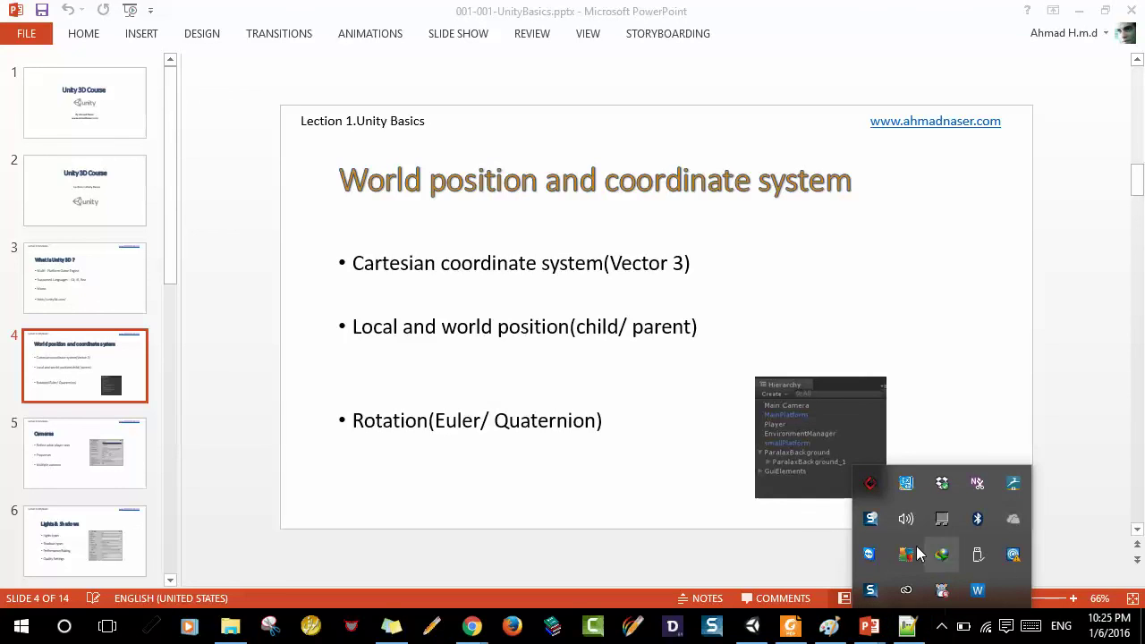